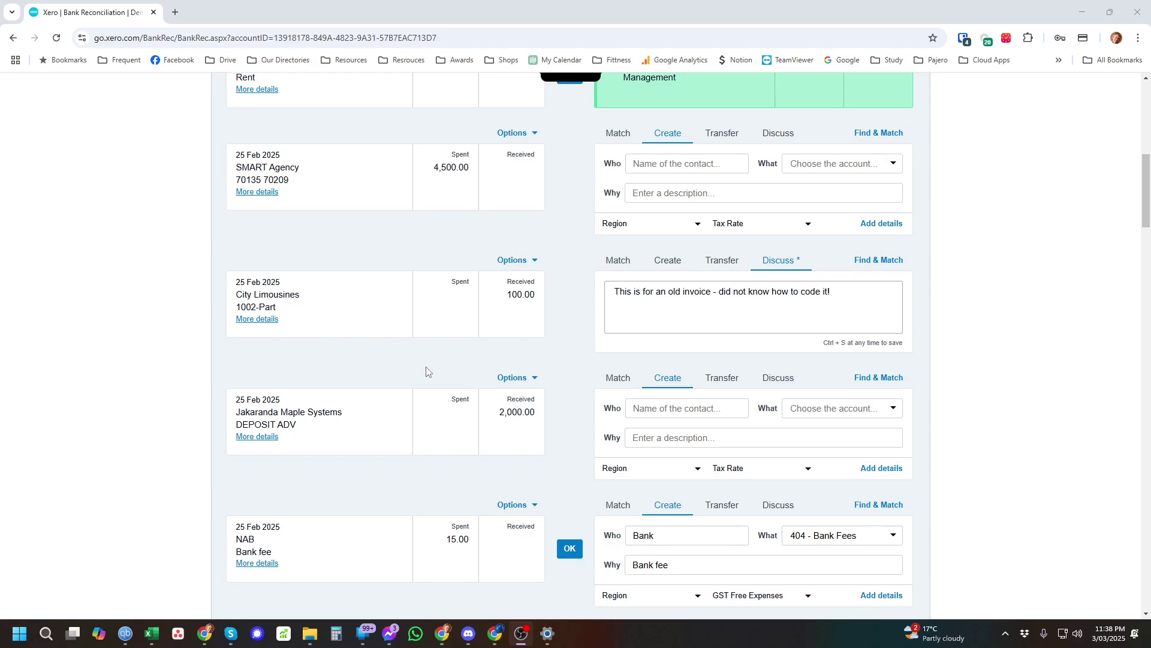
# Open the Invoices list in a new browser tab and switch to it, keeping the bank reconciliation page open.
pyautogui.scroll(15, 426, 373)
pyautogui.scroll(-15, 185, 250)
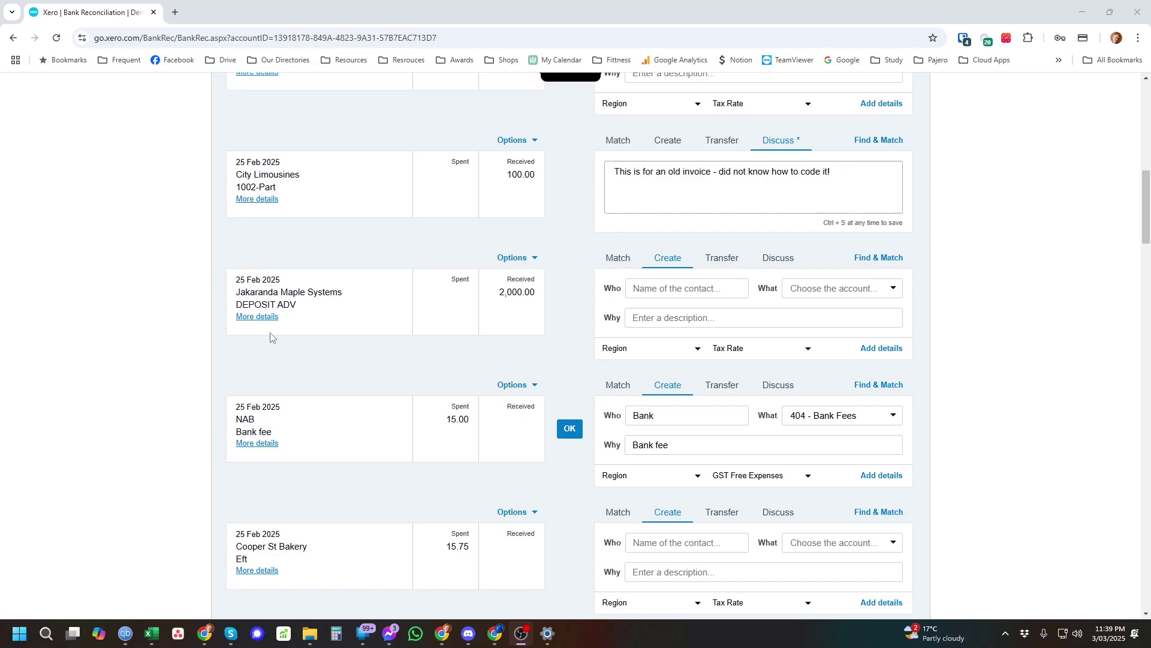
pyautogui.scroll(11, 322, 336)
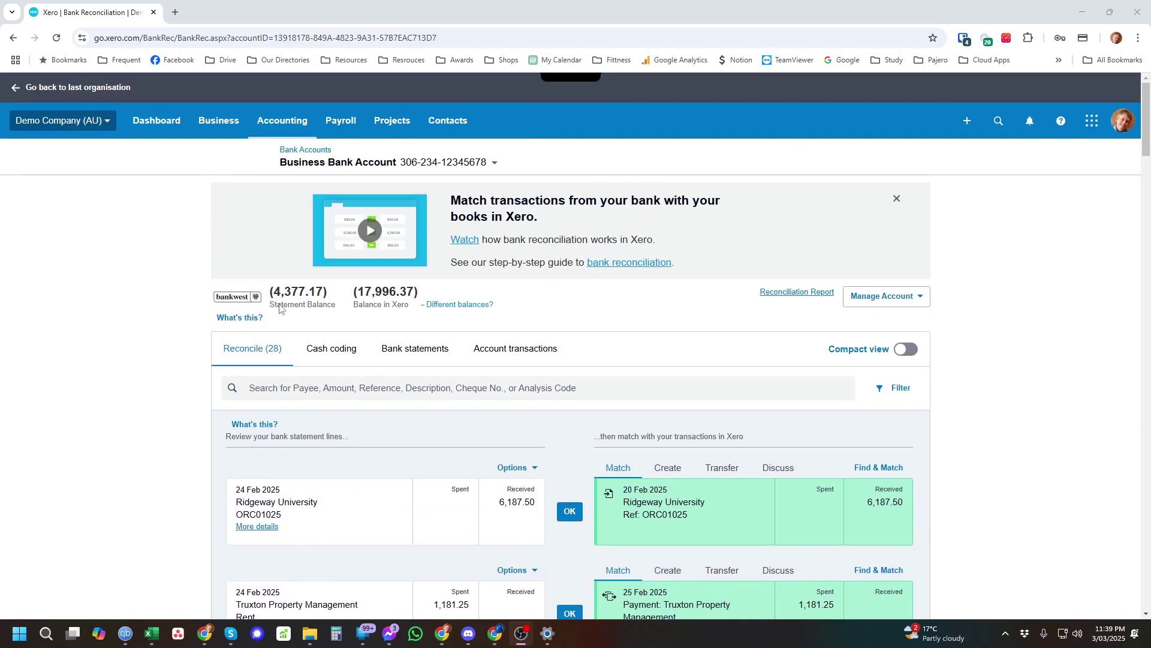
pyautogui.click(211, 123)
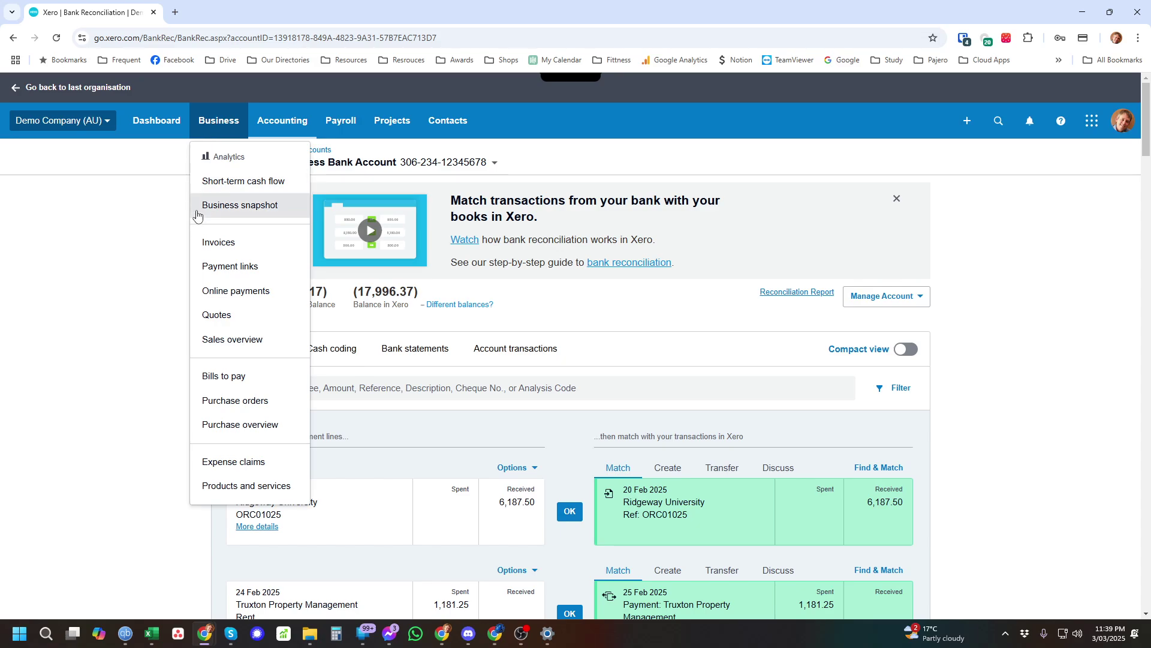
pyautogui.rightClick(226, 244)
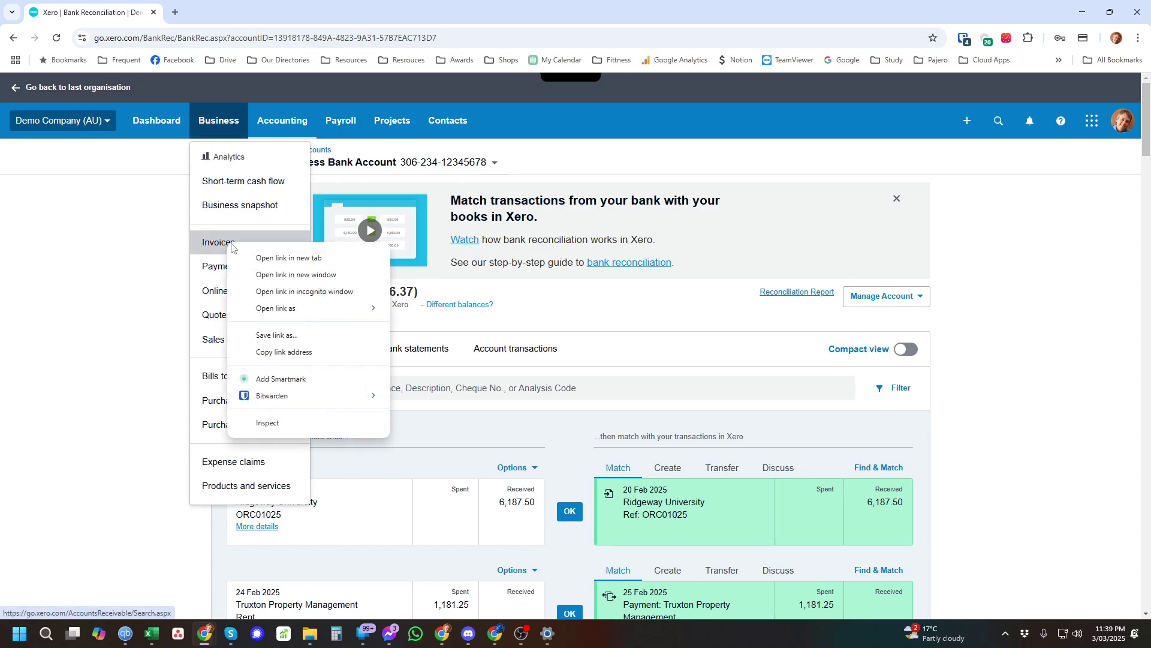
pyautogui.click(314, 259)
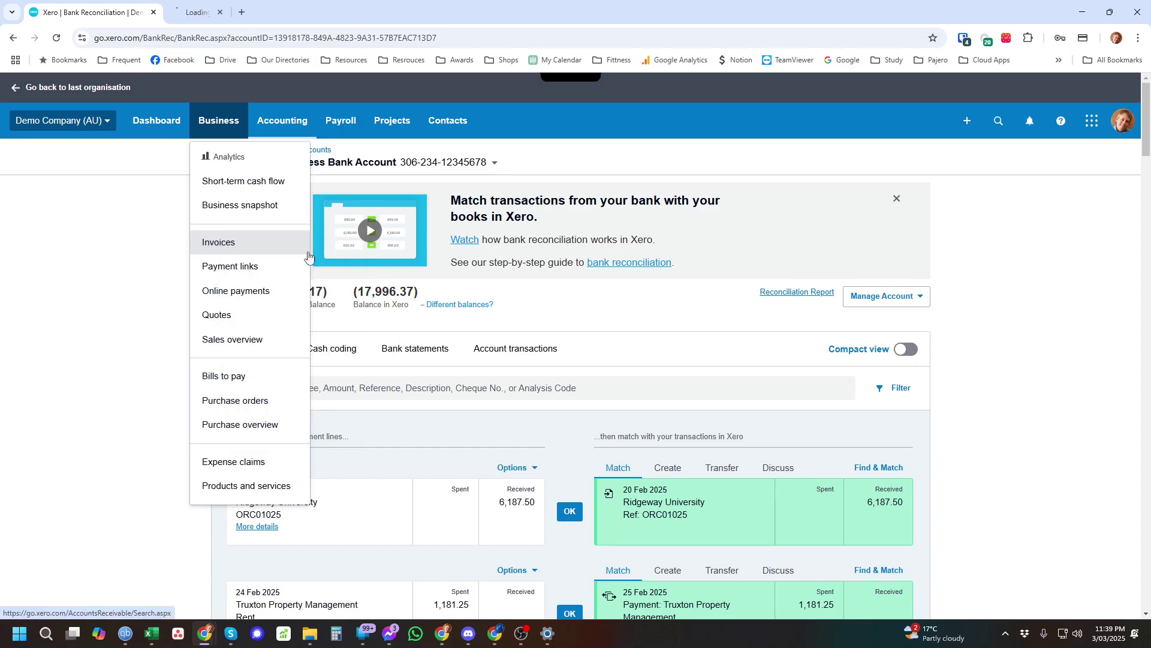
pyautogui.click(220, 20)
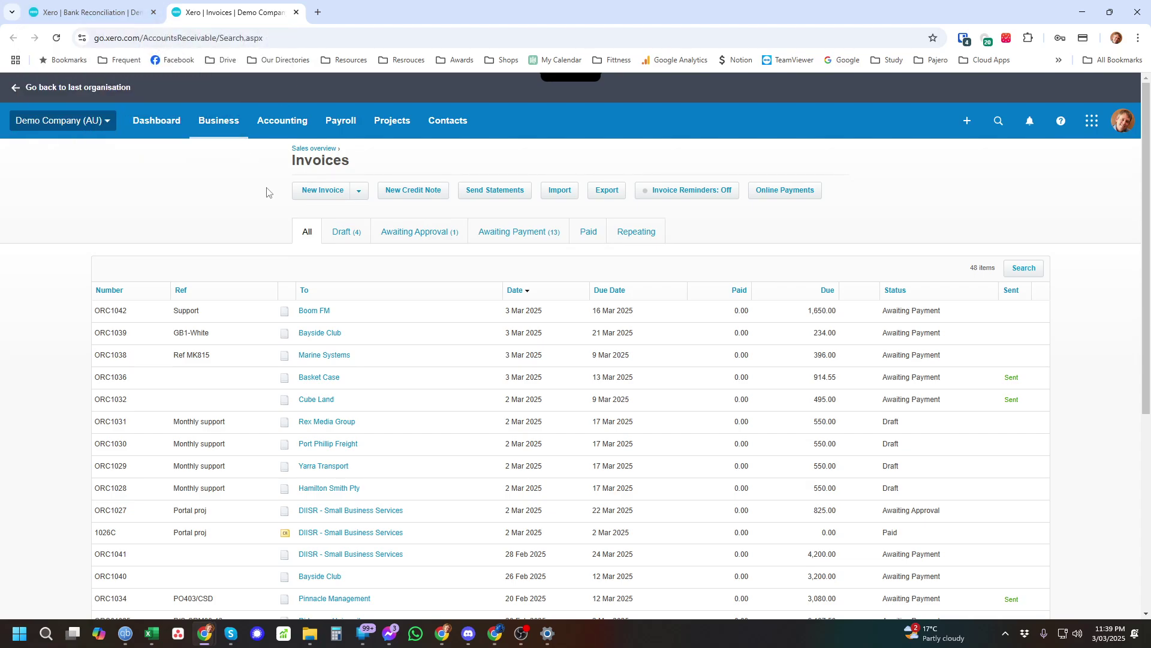
# Start a new invoice and choose Jakaranda Maple Systems as its contact.
pyautogui.click(328, 193)
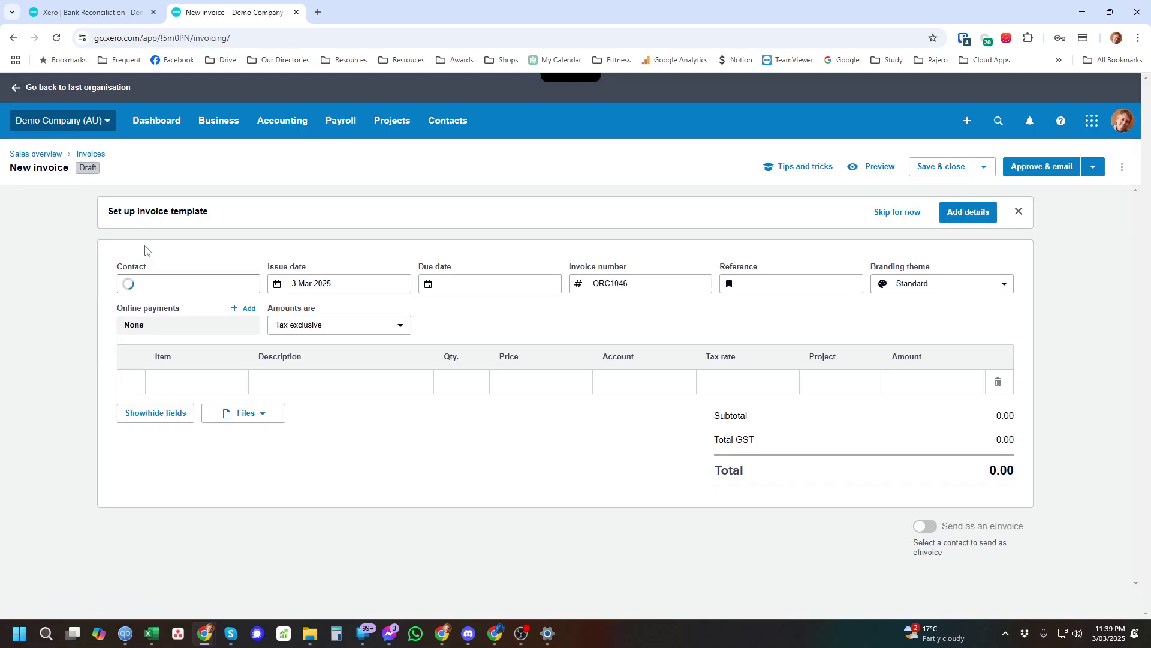
pyautogui.click(152, 282)
pyautogui.write('jak')
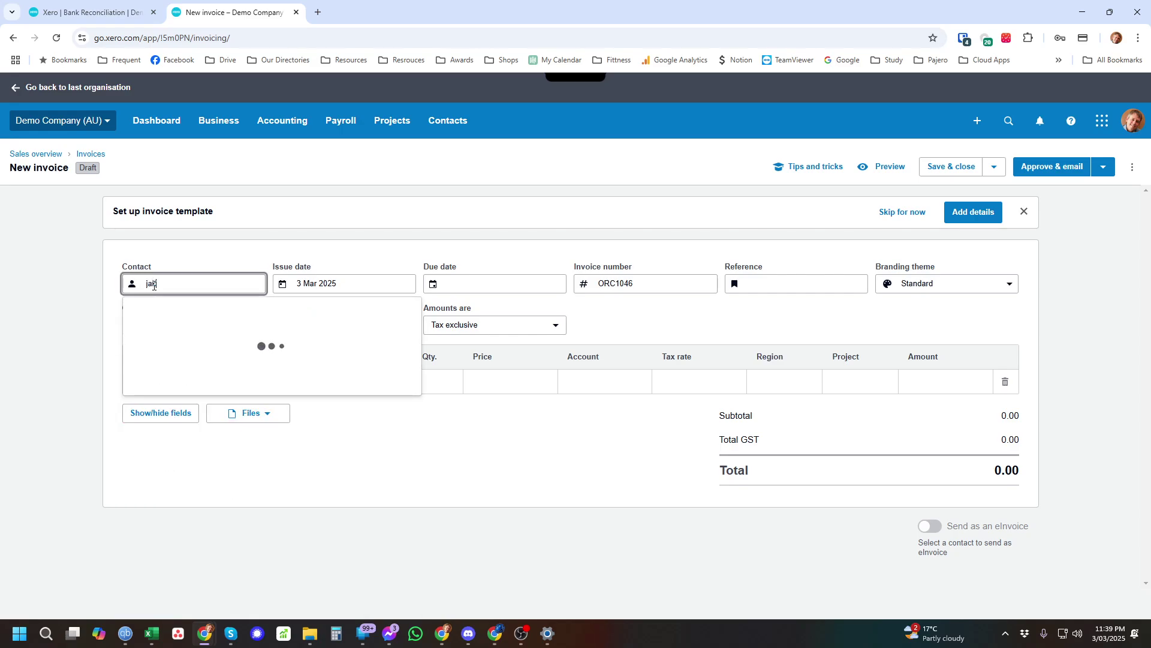
pyautogui.click(239, 356)
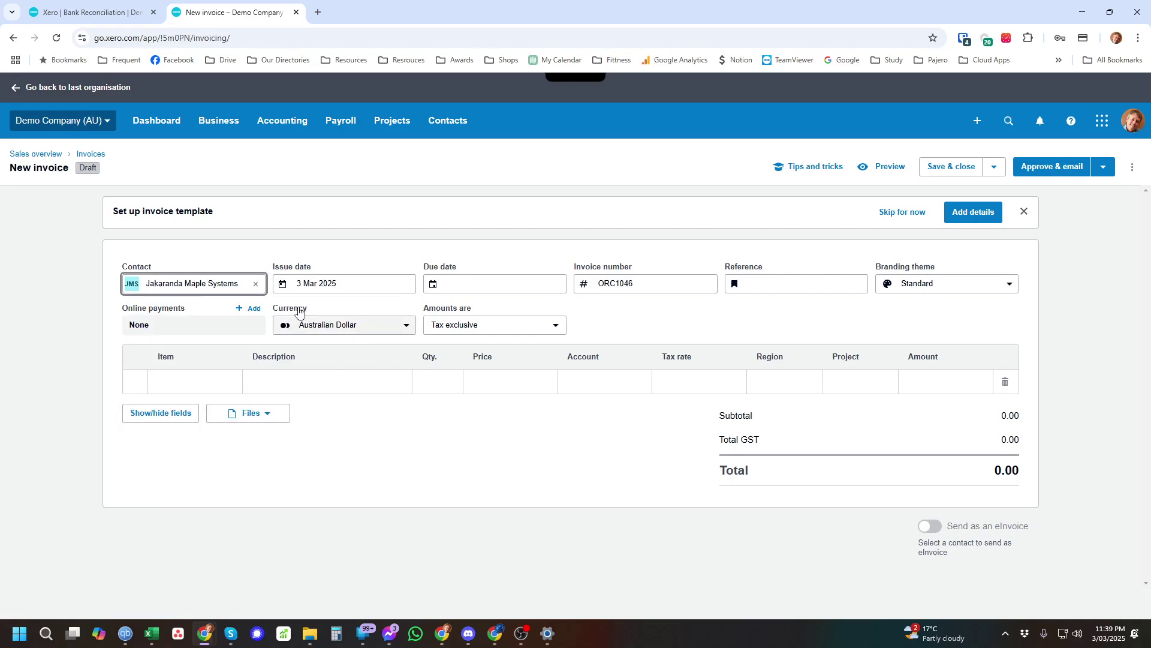
# Date the invoice 25 Feb 2025 and make it due two days after issue, on 27 Feb 2025.
pyautogui.click(342, 288)
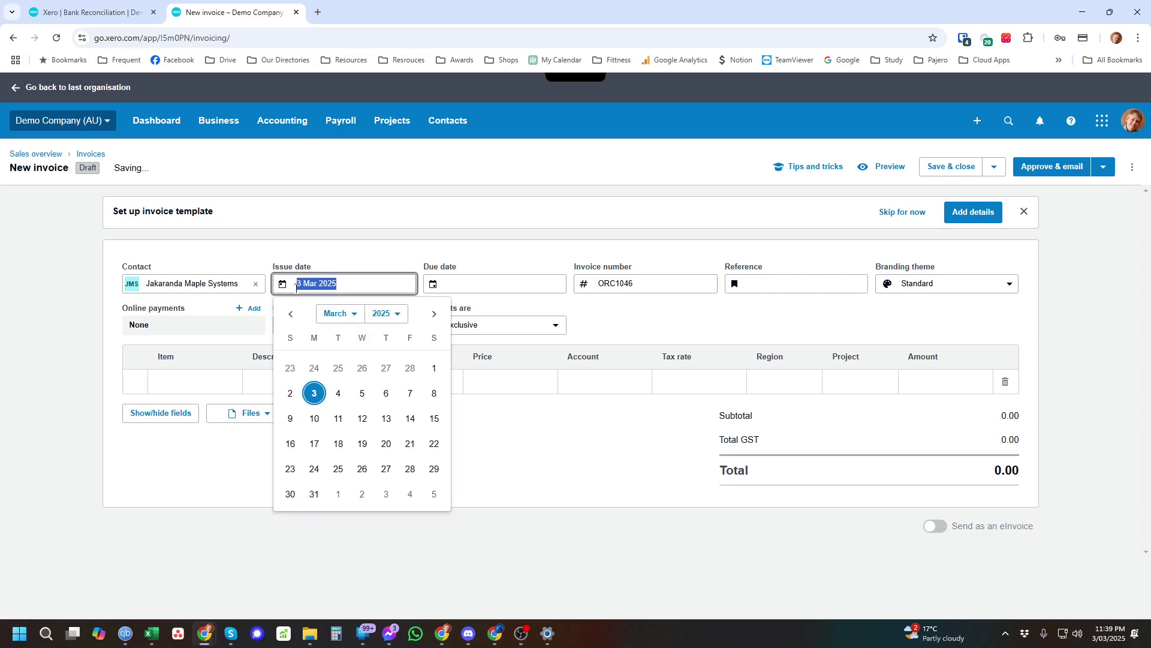
pyautogui.write('25/2')
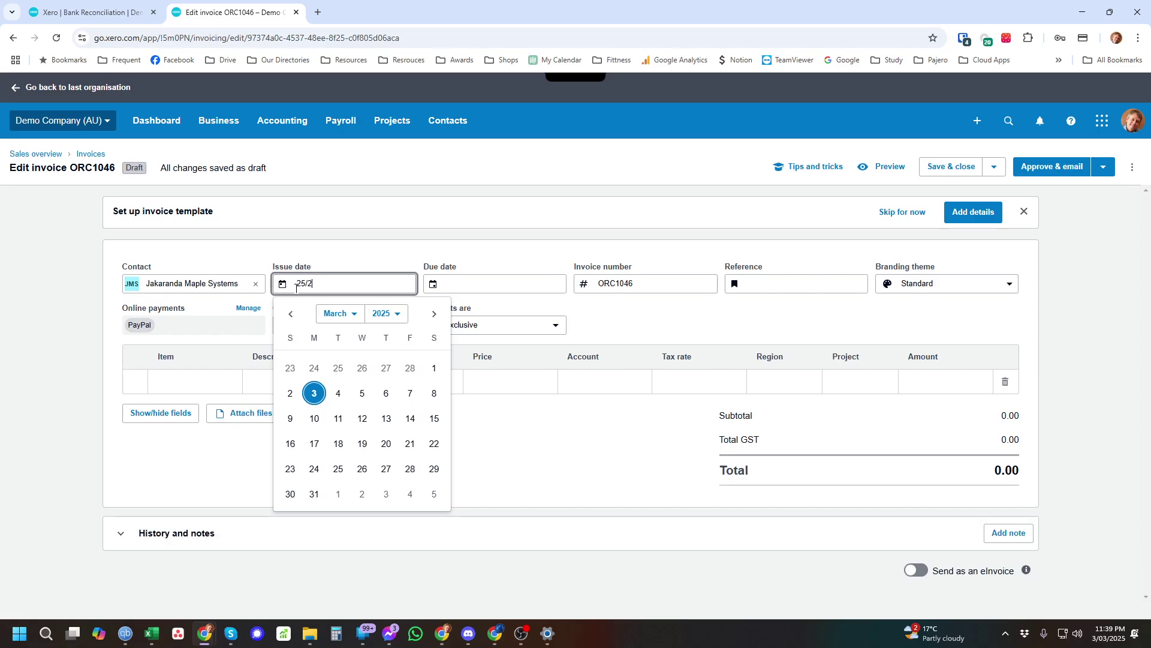
pyautogui.press('Tab')
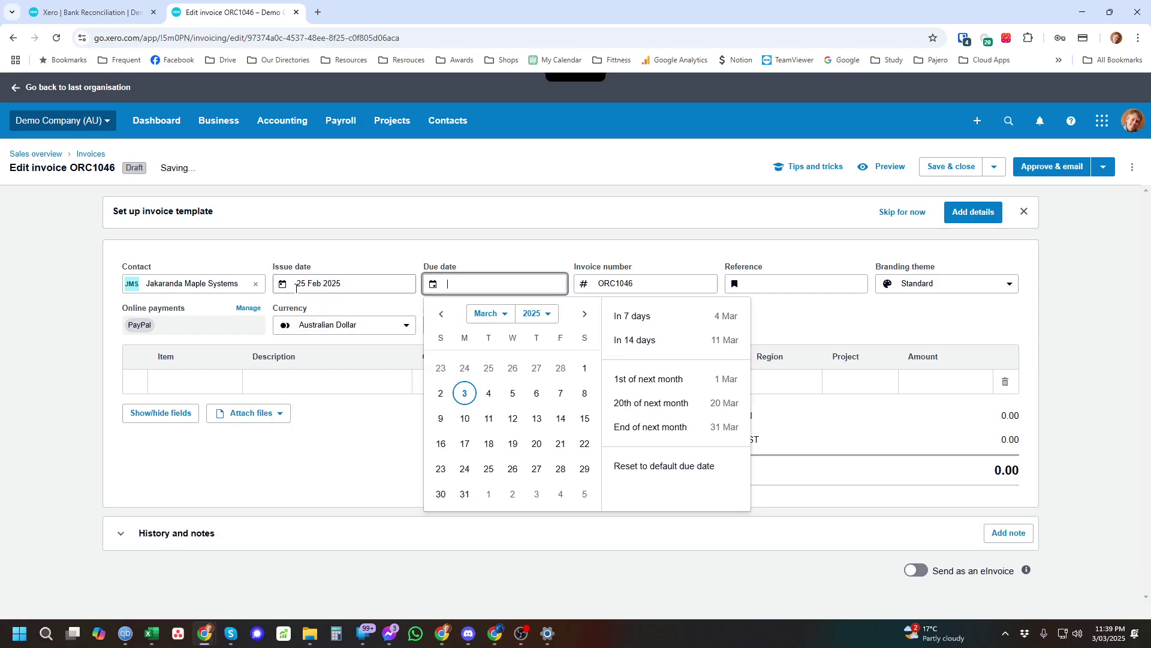
pyautogui.write('+2')
pyautogui.press('Tab')
pyautogui.press('Tab')
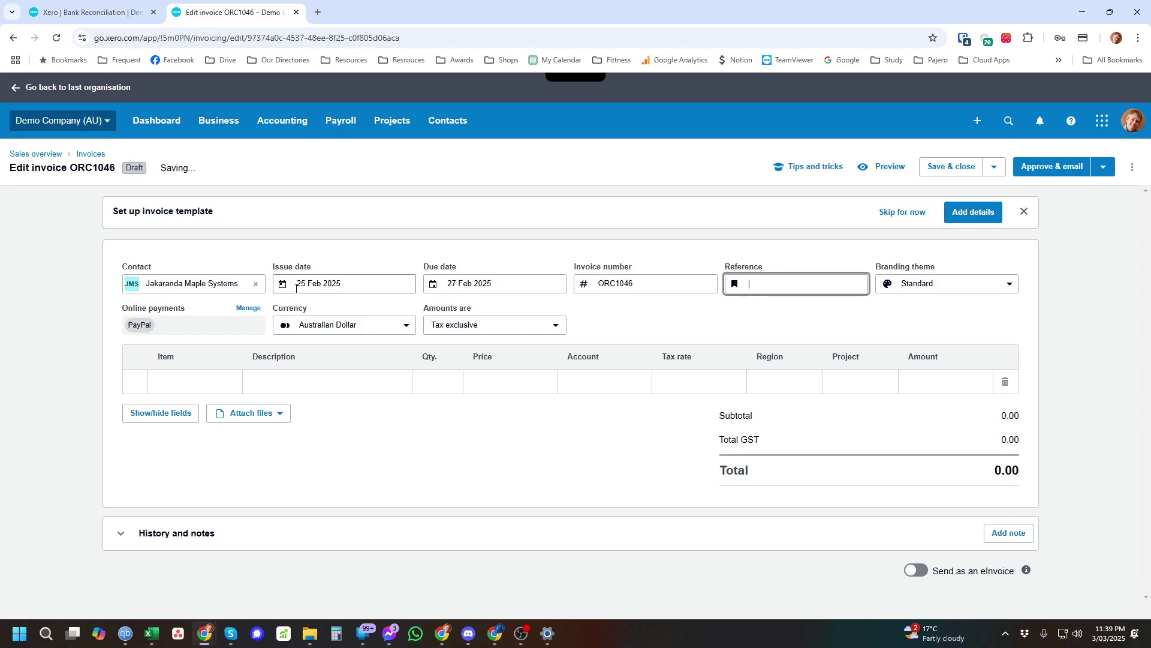
# Enter "Overpayment" as the invoice reference.
pyautogui.write('Overpayment')
pyautogui.press('Tab')
pyautogui.press('Tab')
pyautogui.press('Tab')
pyautogui.press('Tab')
pyautogui.press('Tab')
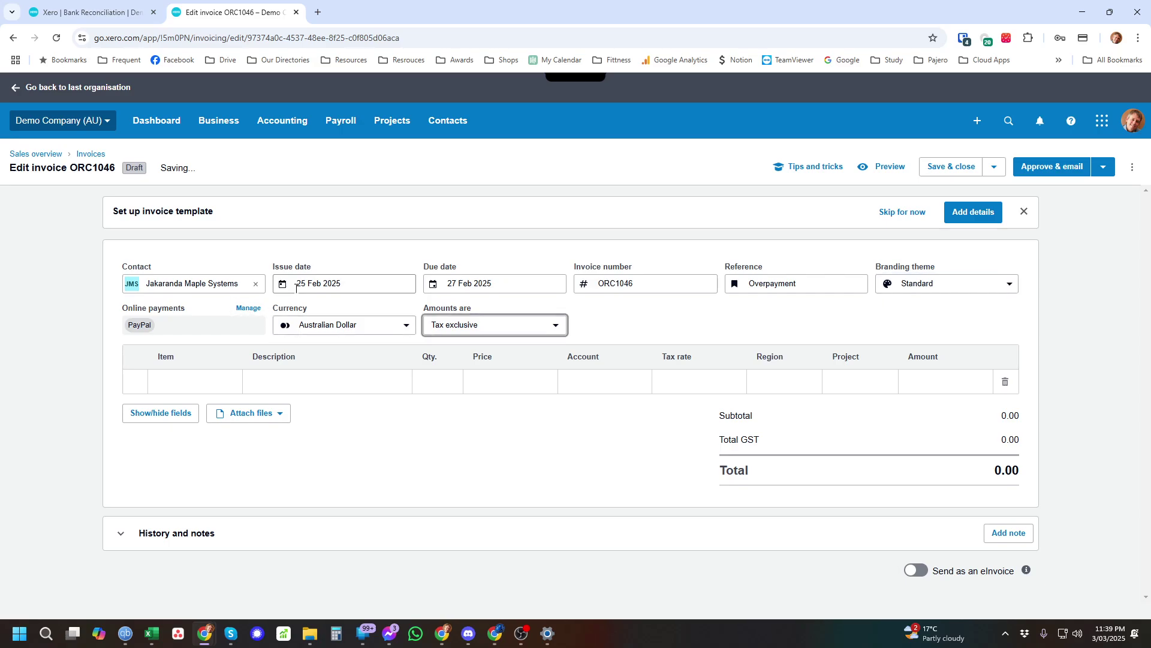
# Fill the first invoice line with the description "Overpayment" and a quantity of 1.
pyautogui.click(301, 372)
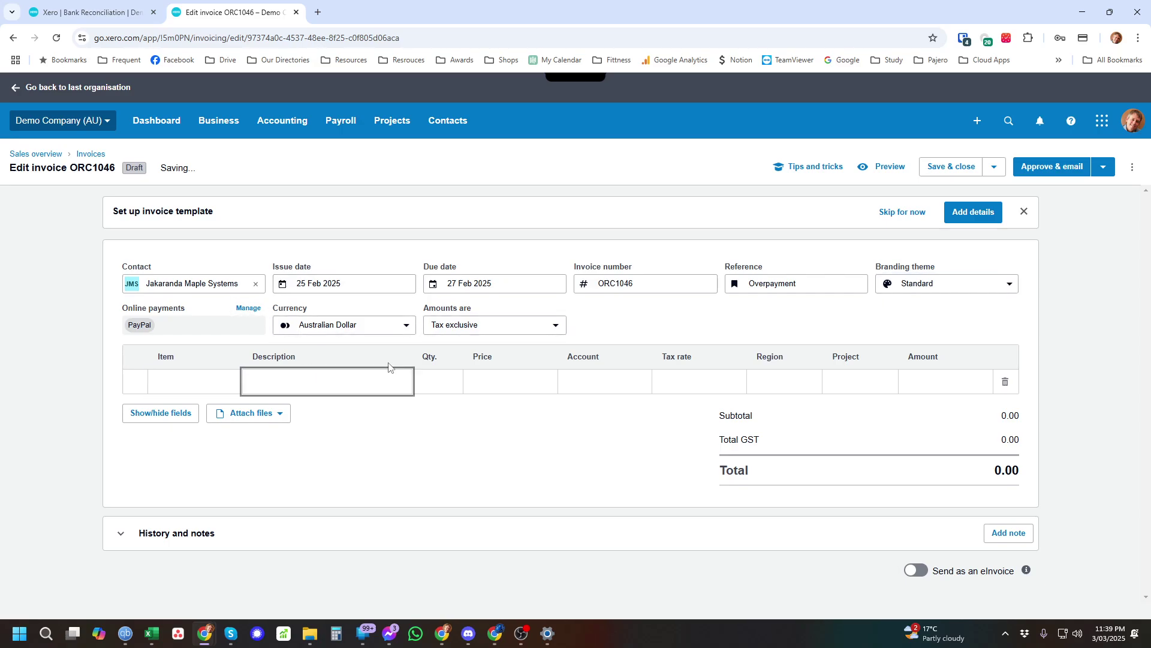
pyautogui.write('Overpayment')
pyautogui.press('Tab')
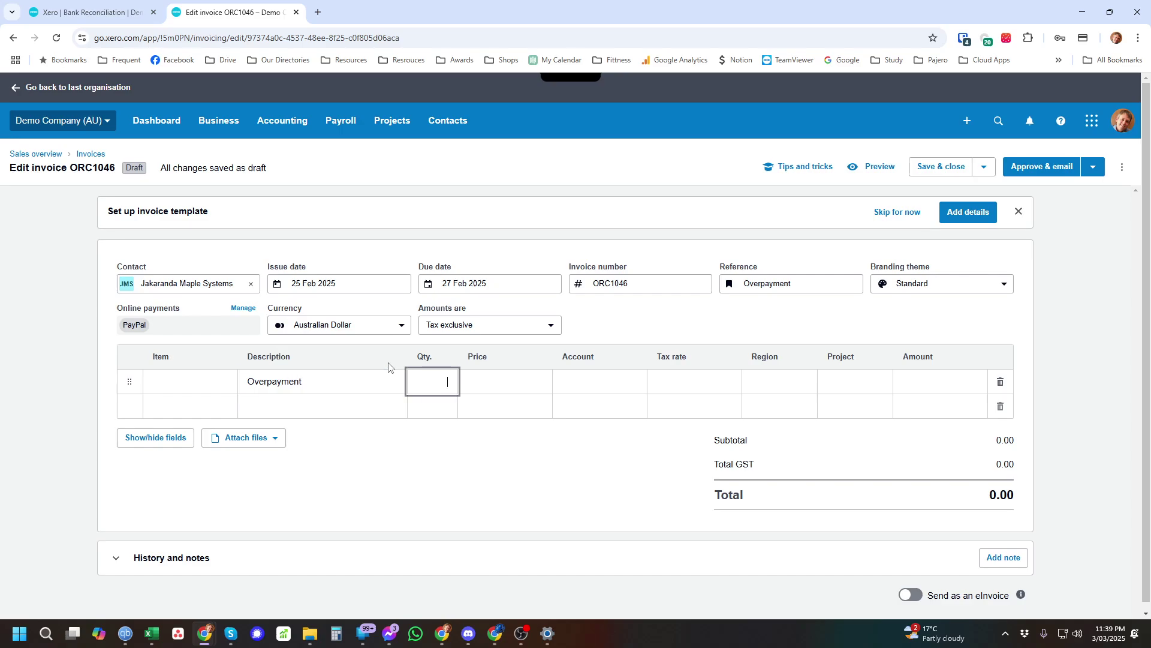
pyautogui.write('1')
pyautogui.press('Tab')
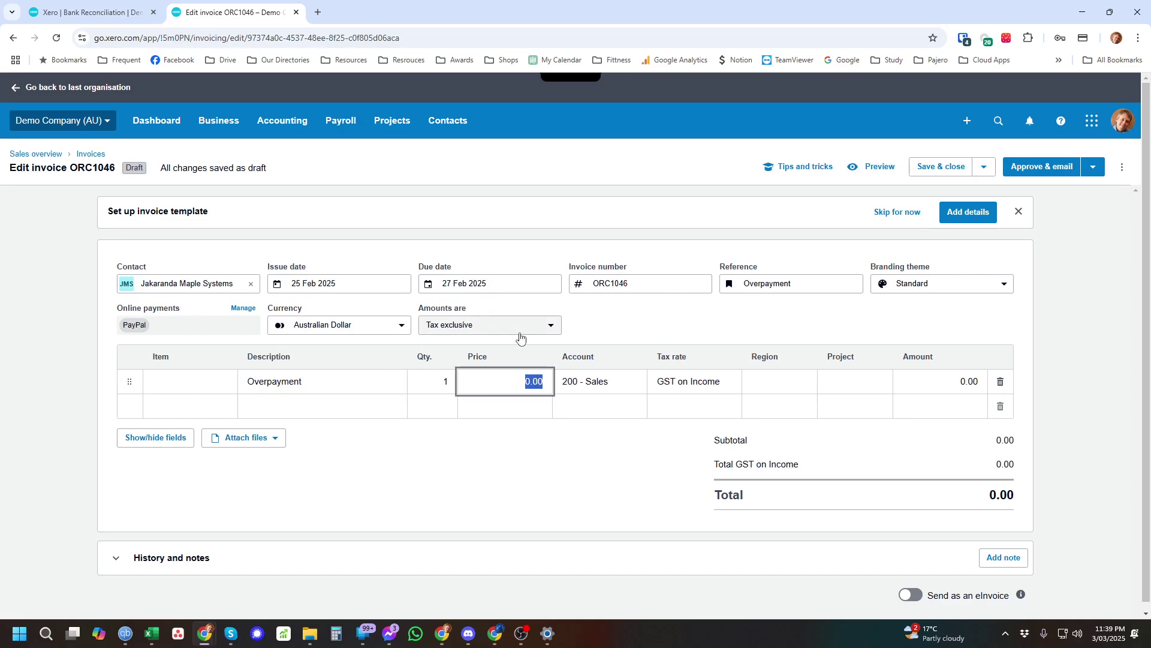
# Make the invoice amounts tax inclusive and set the Overpayment line's price to 2000.00.
pyautogui.click(530, 329)
pyautogui.click(471, 383)
pyautogui.click(504, 384)
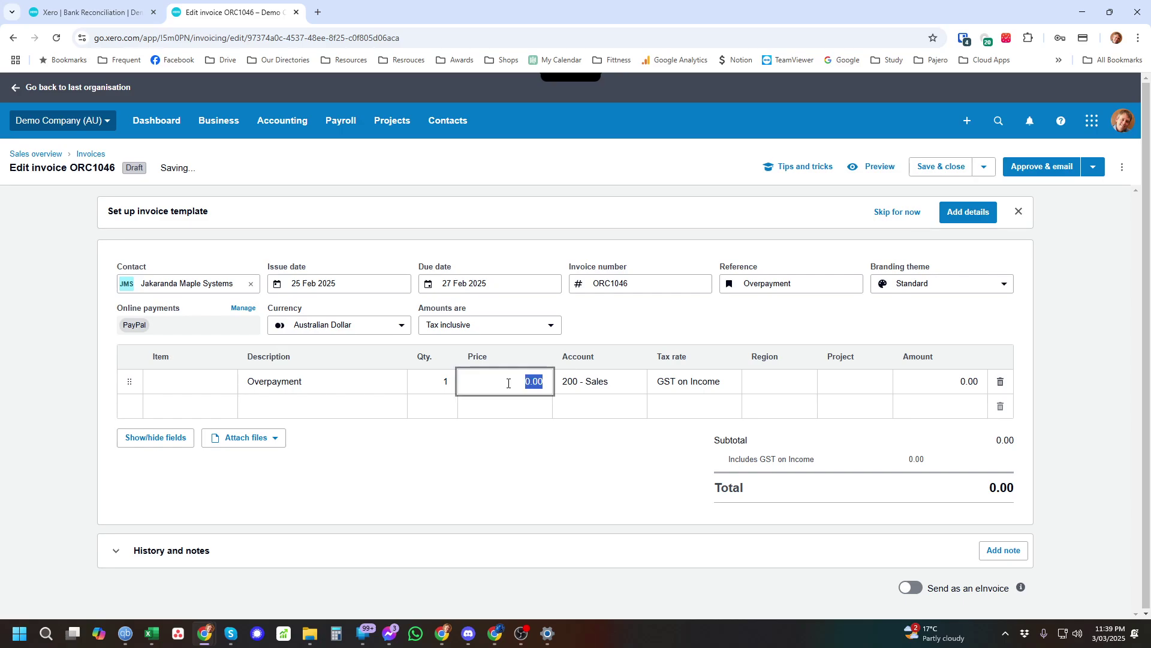
pyautogui.click(509, 383)
pyautogui.press('Tab')
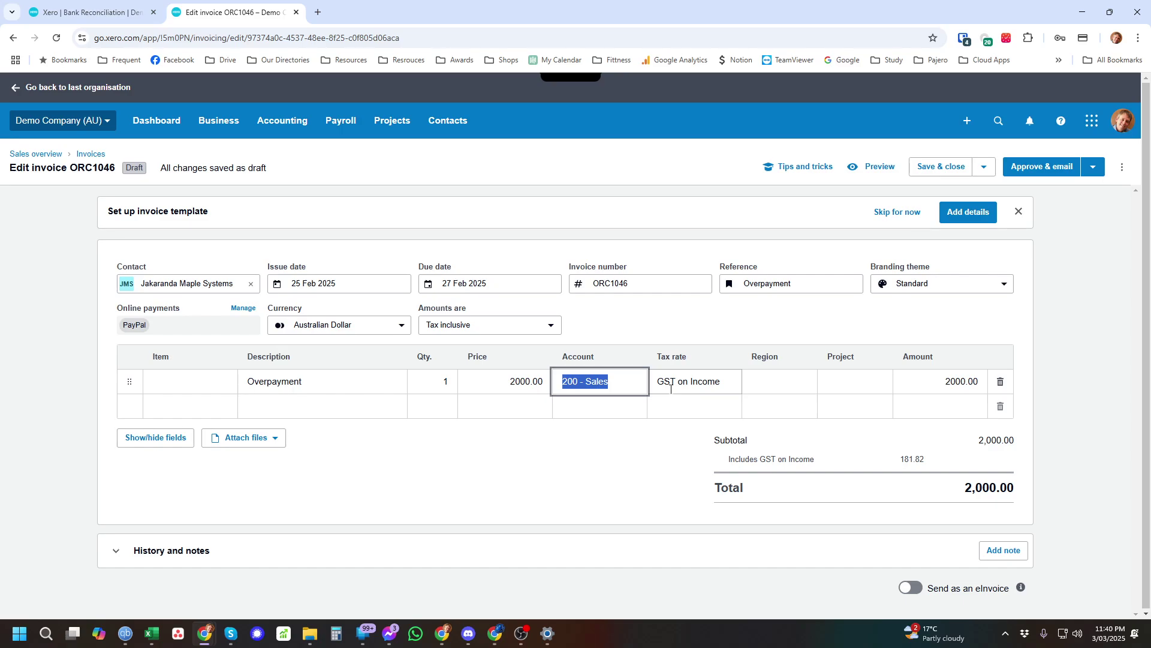
# Code the Overpayment line to account 850 - Suspense and approve the invoice without emailing it.
pyautogui.write('sus')
pyautogui.click(624, 469)
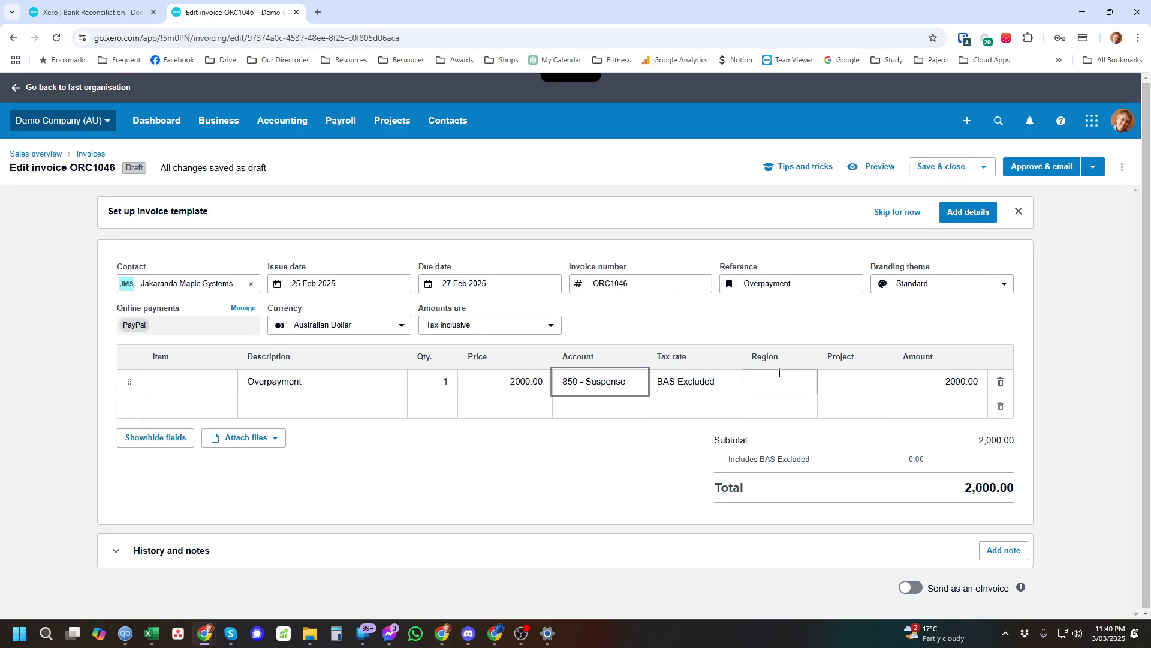
pyautogui.click(1093, 167)
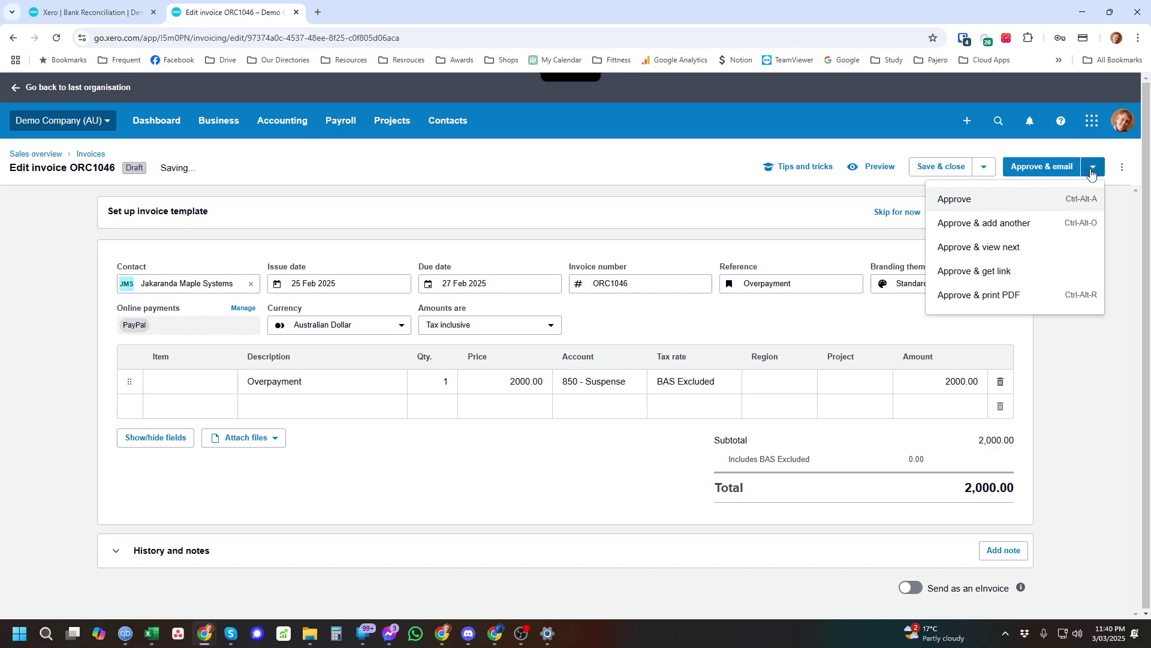
pyautogui.click(964, 209)
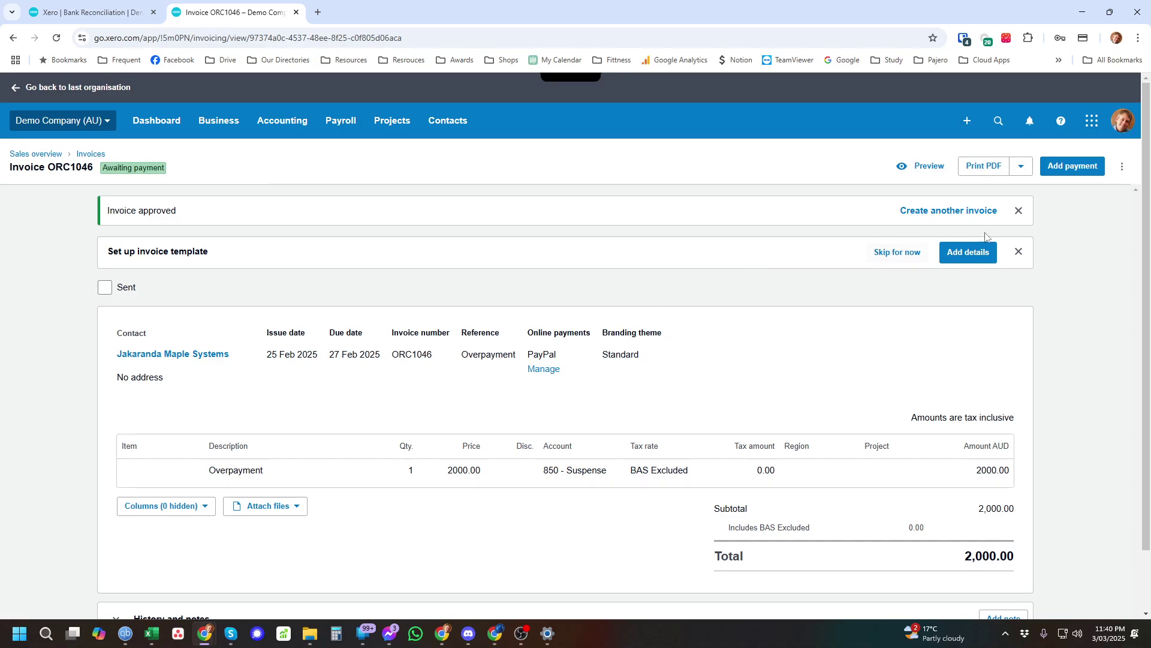
# Create and apply a credit note from the approved invoice, dated 25 Feb 2025, and approve it.
pyautogui.click(1122, 168)
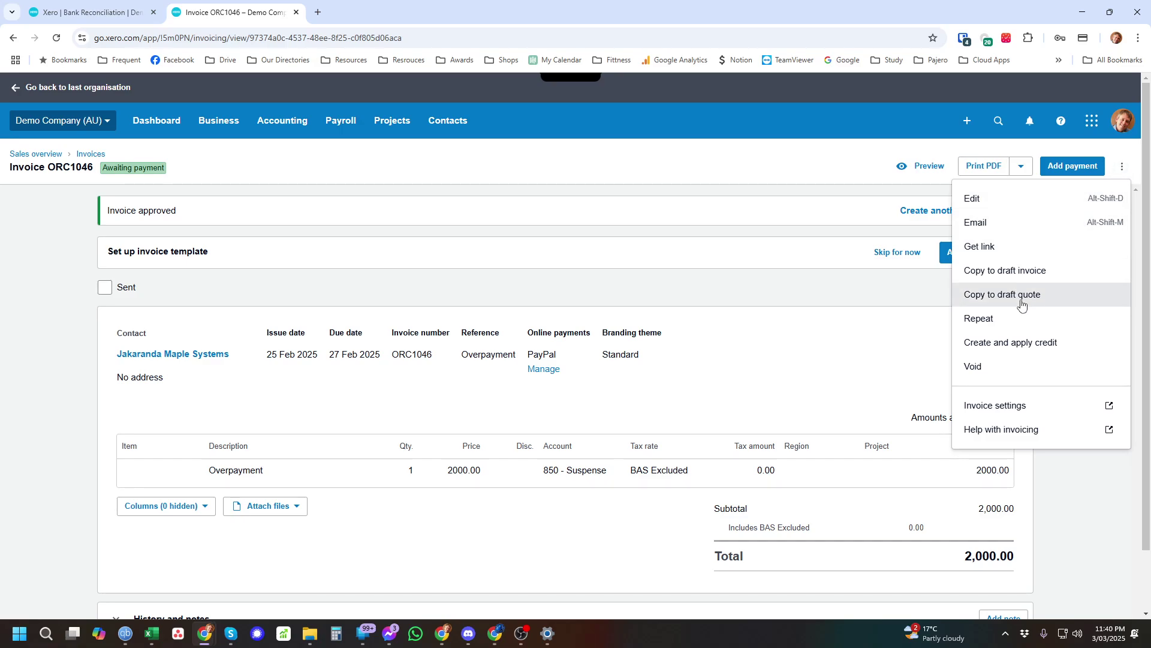
pyautogui.click(1037, 346)
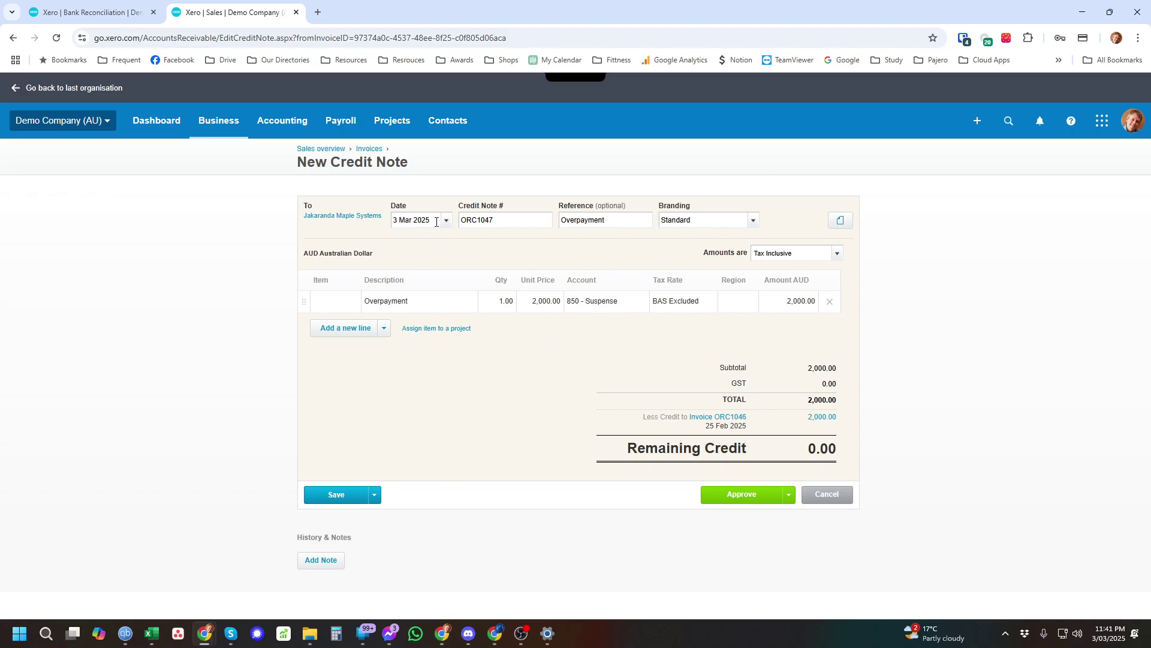
pyautogui.moveTo(433, 221); pyautogui.dragTo(383, 229)
pyautogui.write('25/2')
pyautogui.press('Tab')
pyautogui.click(744, 496)
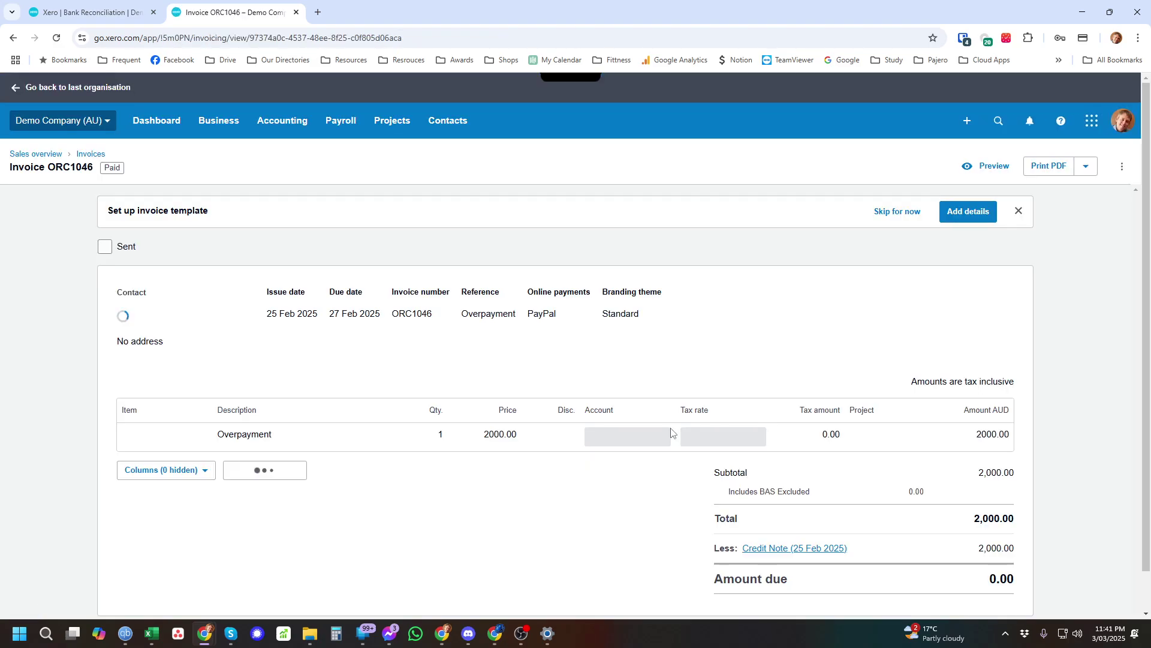
# Open the credit note applied to the invoice and delete its 2,000.00 credit allocation.
pyautogui.scroll(-2, 684, 435)
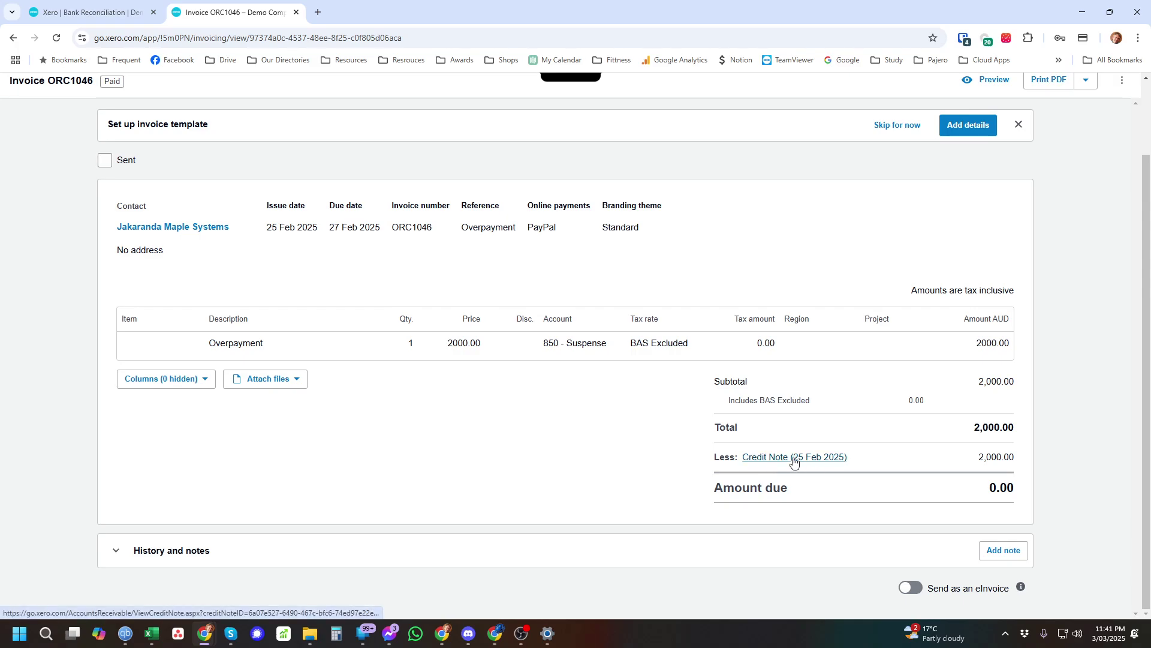
pyautogui.click(775, 459)
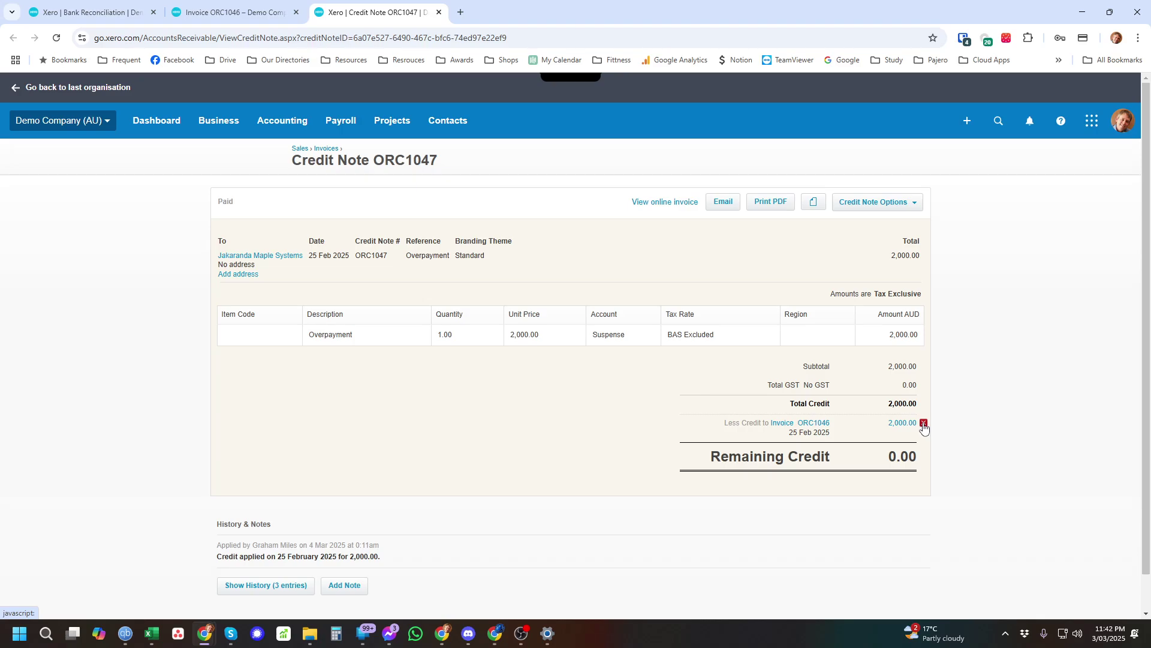
pyautogui.click(923, 424)
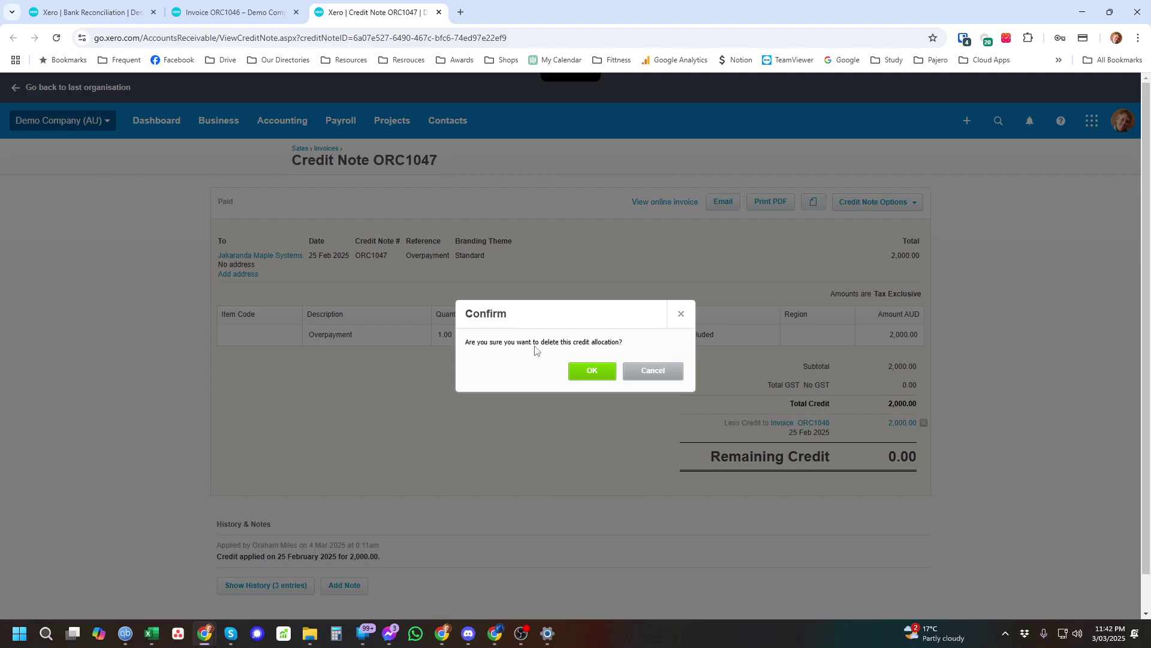
pyautogui.click(595, 371)
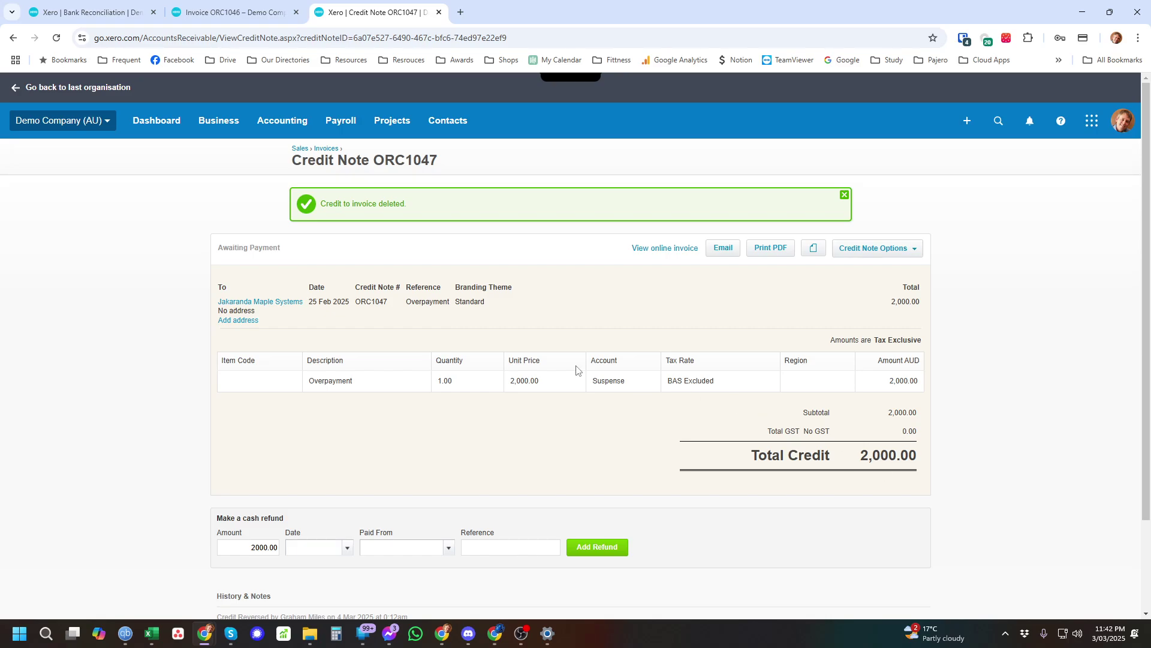
# Open the Invoices list in another new browser tab and search it for "jak".
pyautogui.click(221, 122)
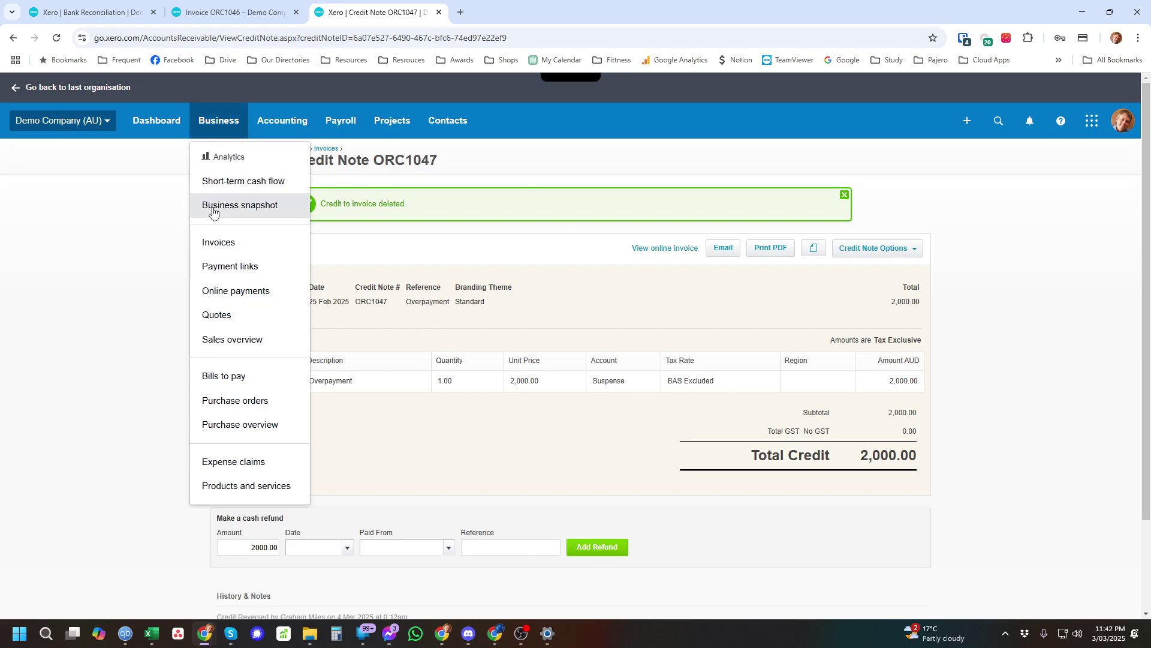
pyautogui.rightClick(229, 243)
pyautogui.click(289, 256)
pyautogui.click(516, 12)
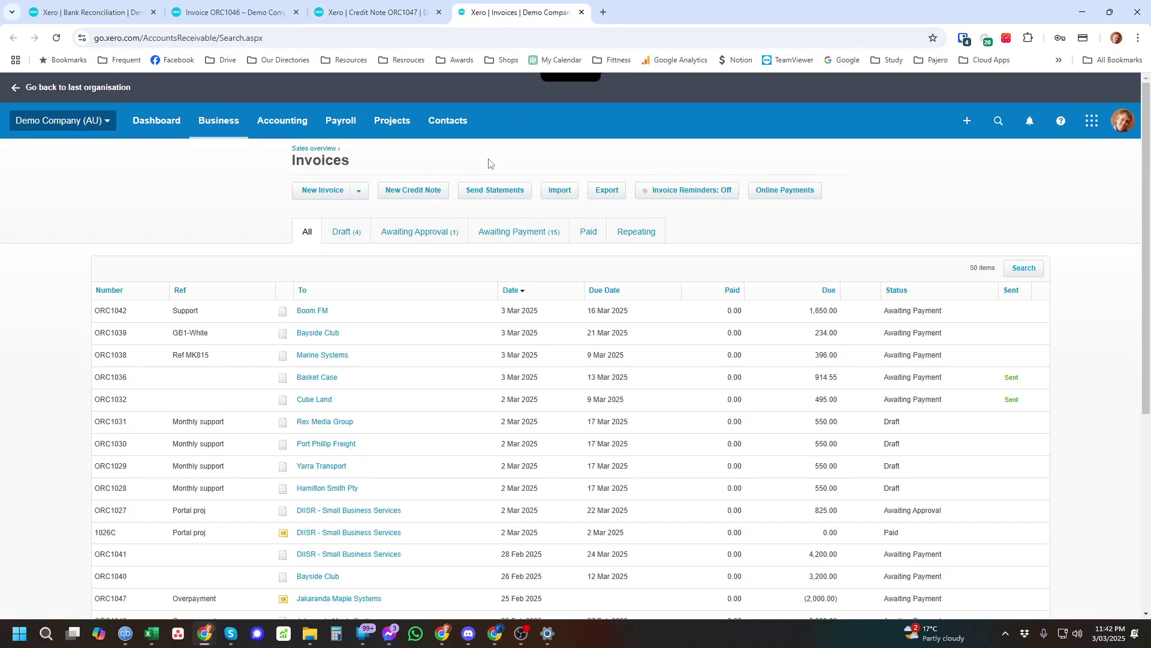
pyautogui.click(1023, 268)
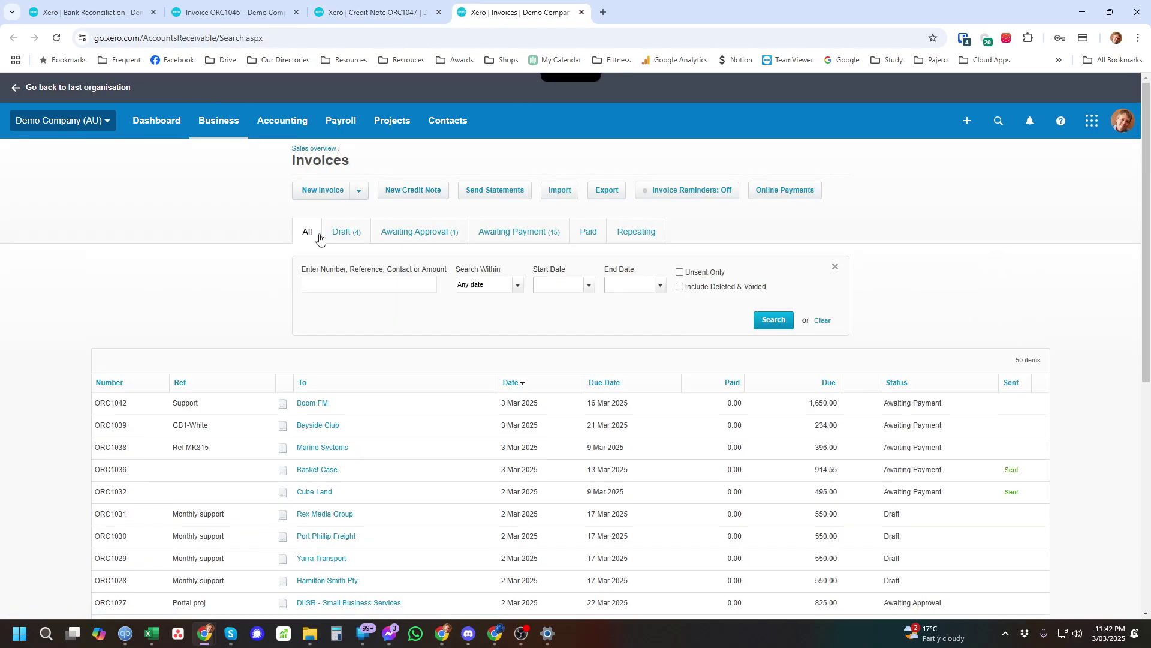
pyautogui.write('jak')
pyautogui.press('Return')
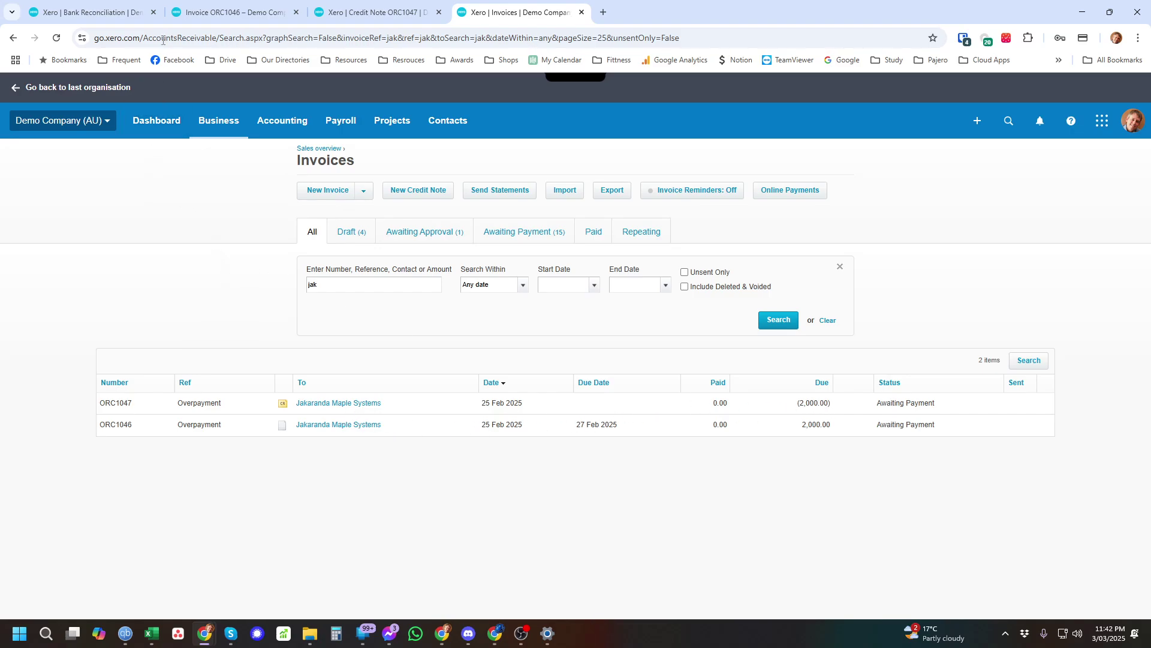
# Reload the bank reconciliation page and reconcile the 2,000.00 Jakaranda Maple Systems deposit with its matched overpayment invoice.
pyautogui.click(68, 15)
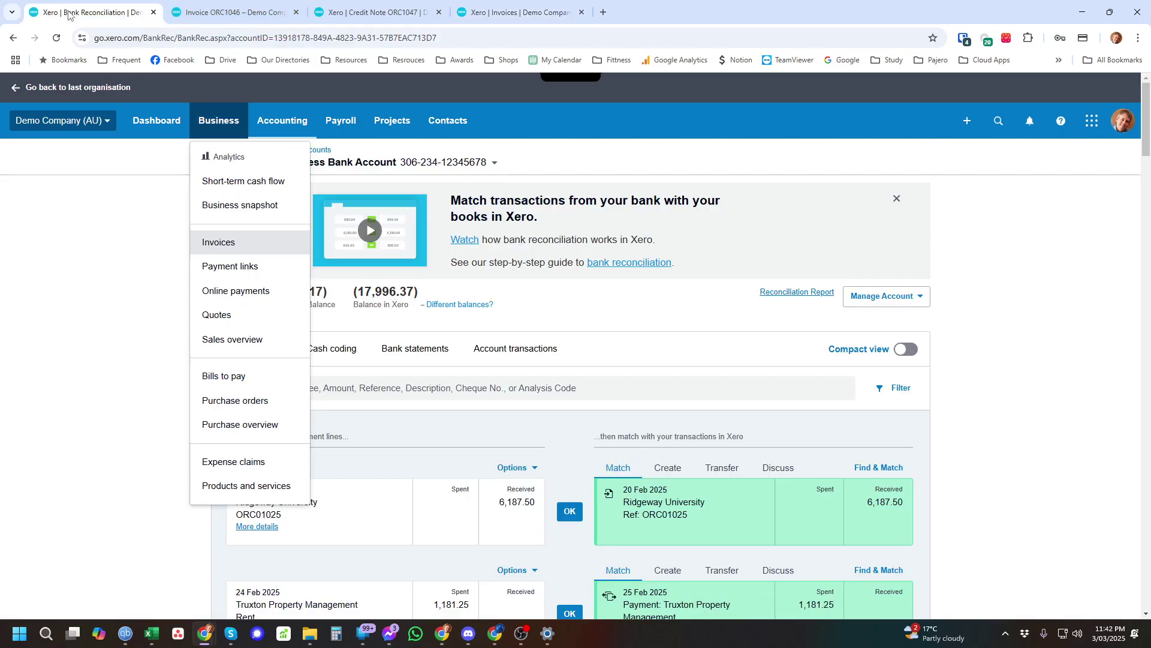
pyautogui.click(97, 239)
pyautogui.scroll(-13, 118, 378)
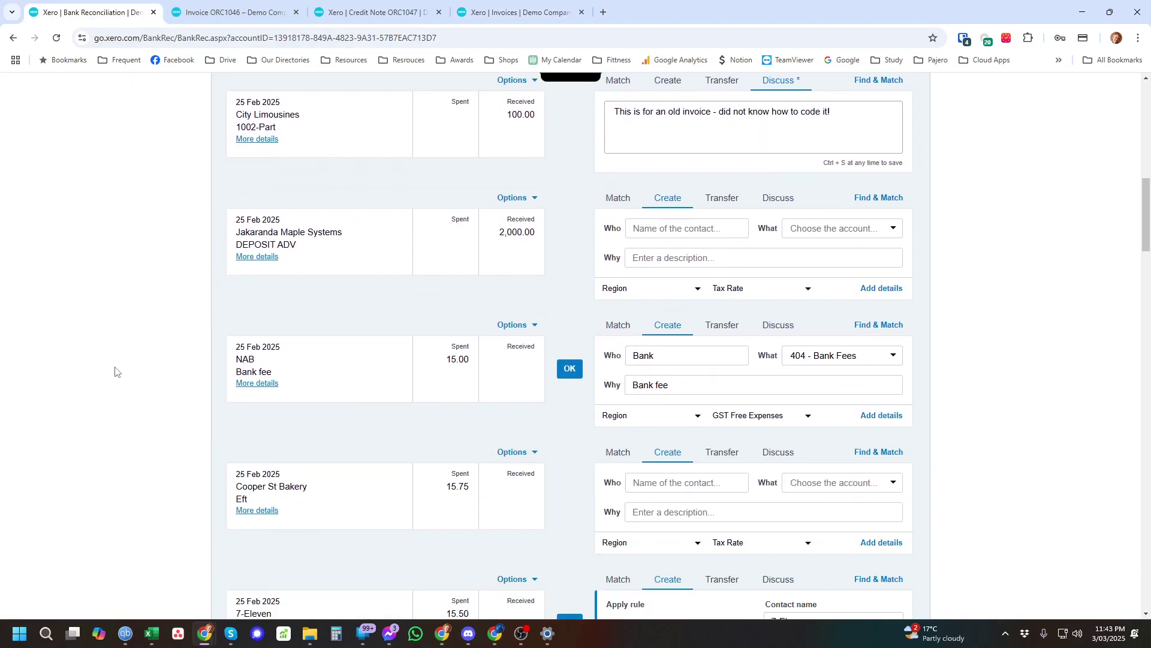
pyautogui.press('F5')
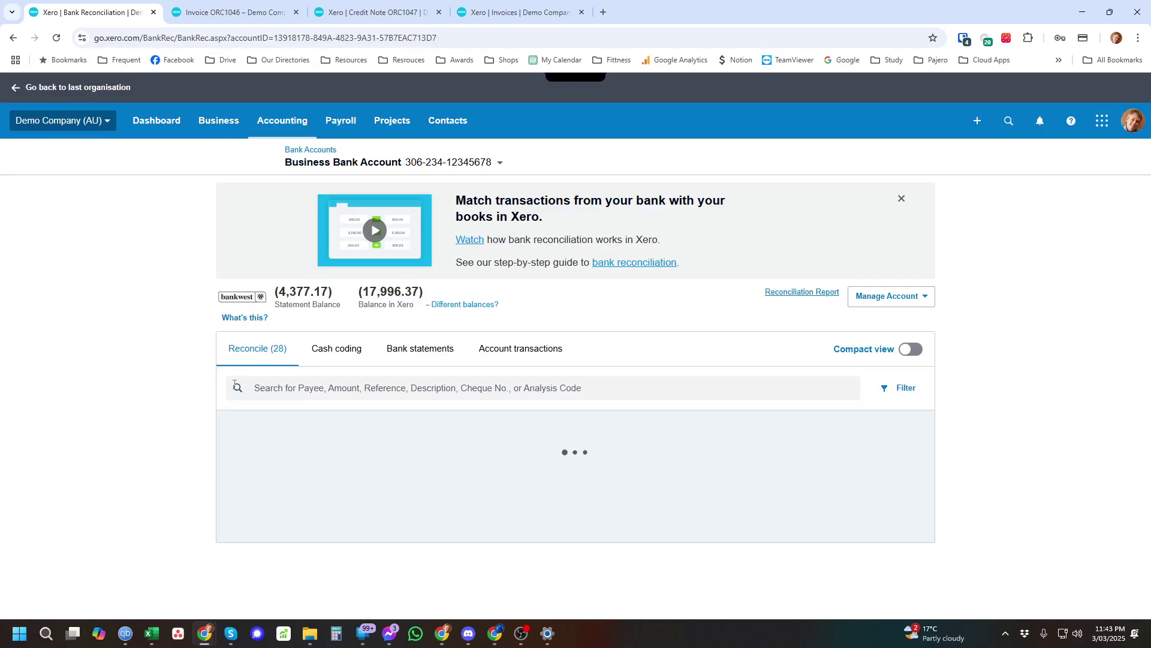
pyautogui.scroll(-9, 257, 391)
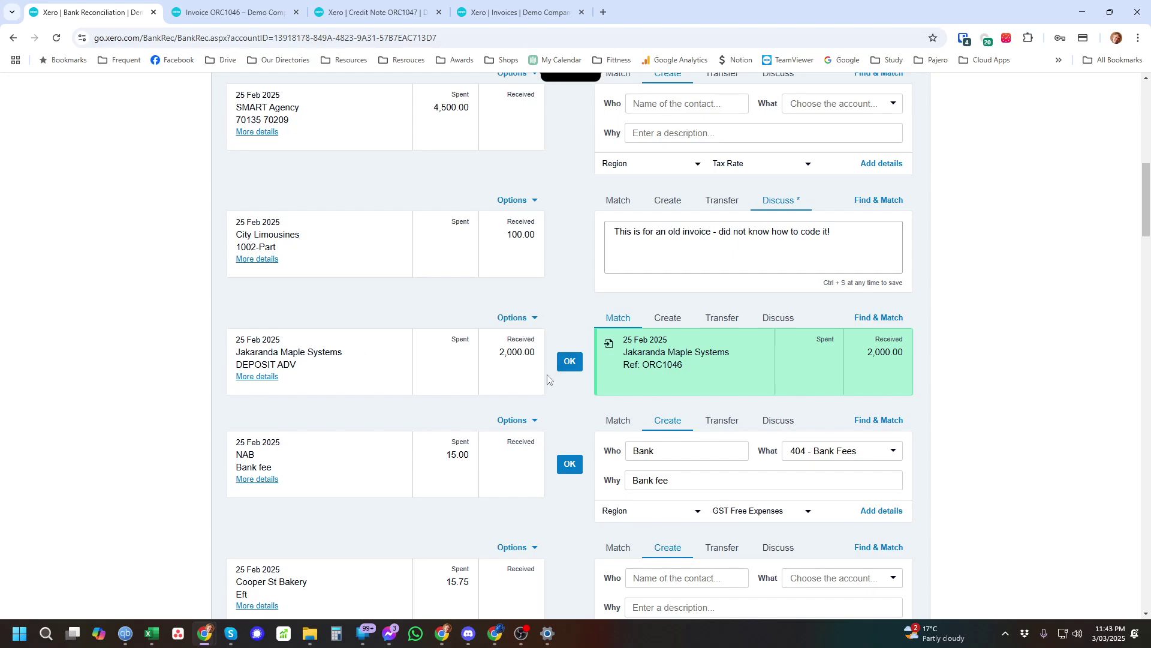
pyautogui.click(564, 364)
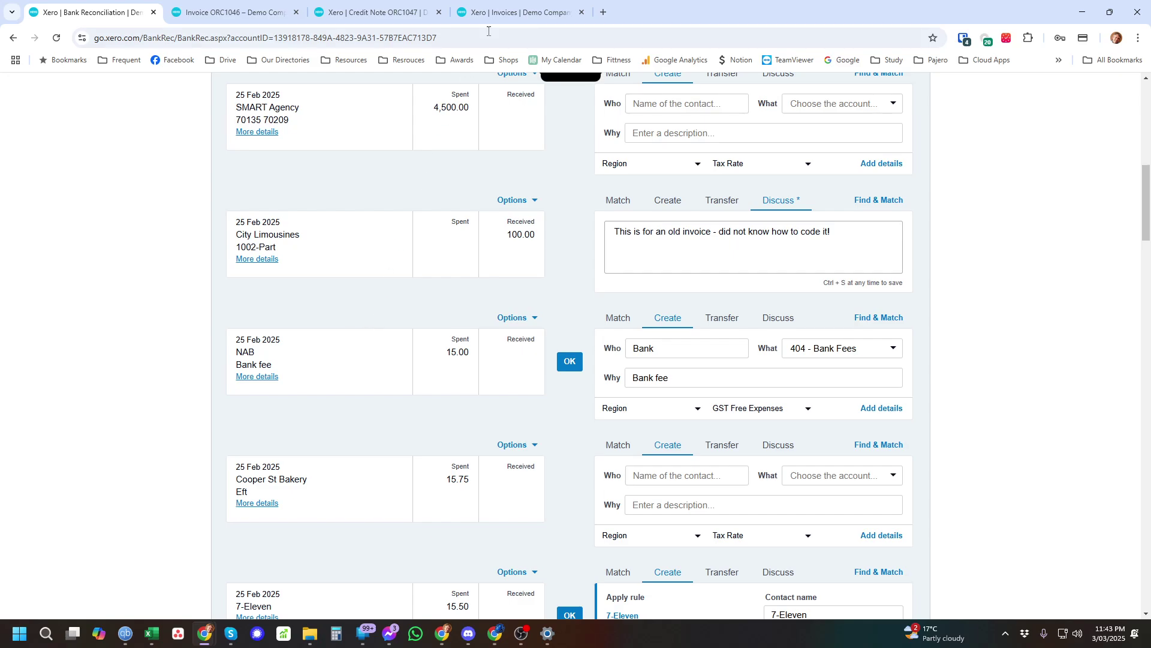
# Return to the Invoices list and rerun the "jak" search to refresh the invoice and credit note statuses.
pyautogui.click(513, 14)
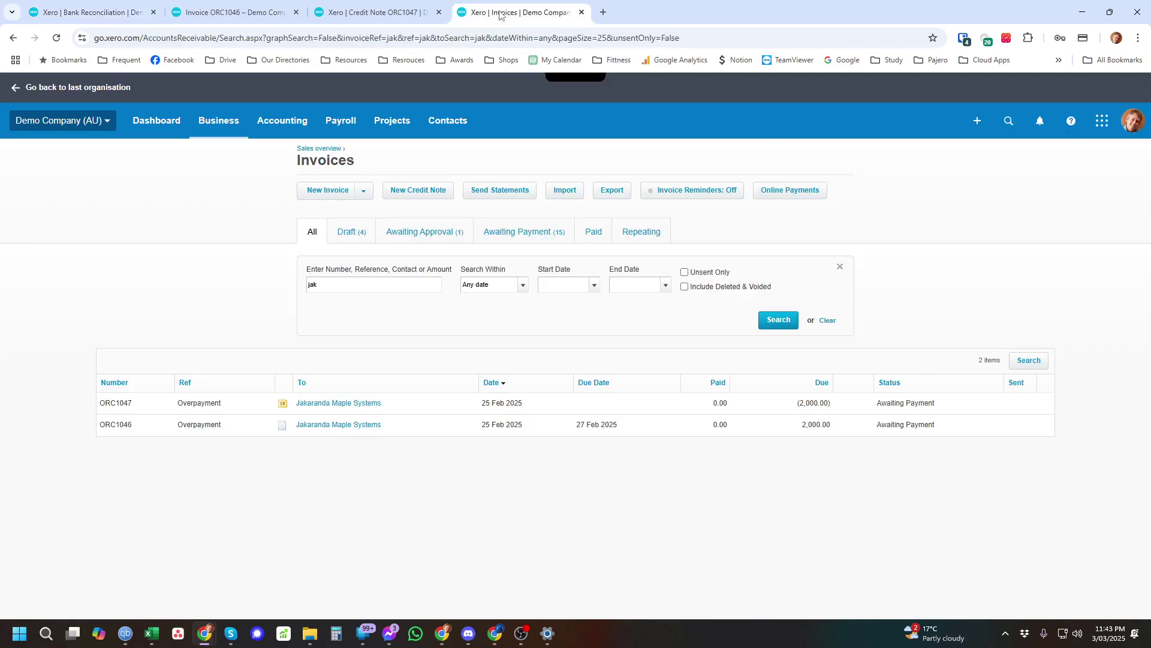
pyautogui.click(339, 284)
pyautogui.press('Return')
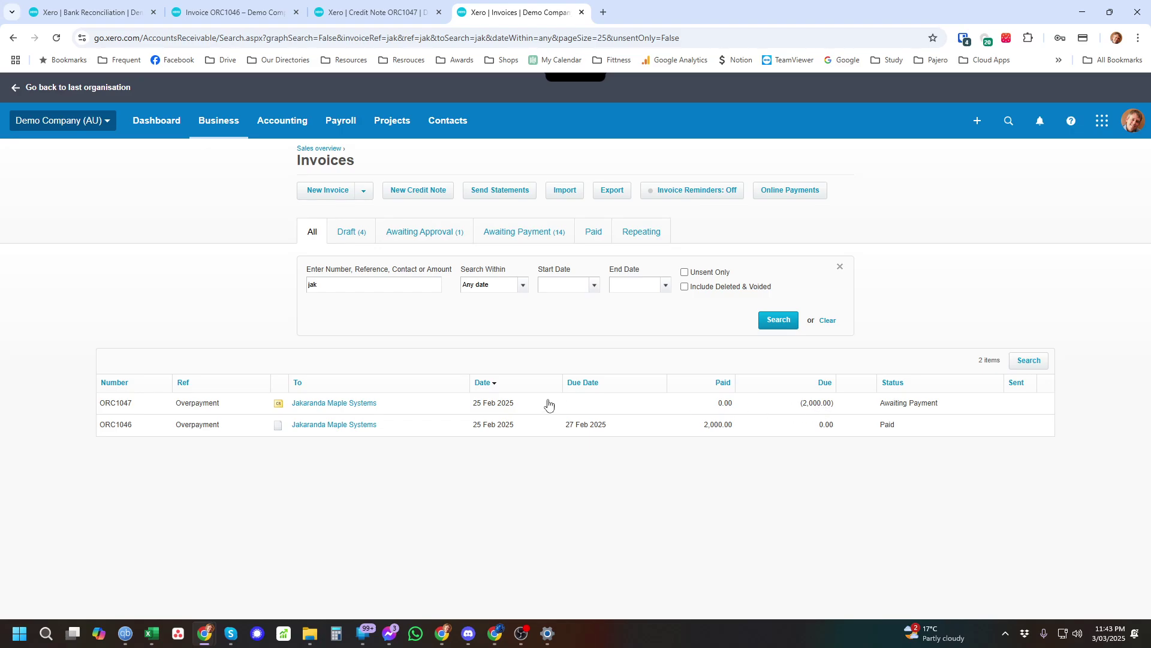
# Open a new invoice in a separate browser tab and close the old invoice and credit note tabs.
pyautogui.rightClick(332, 195)
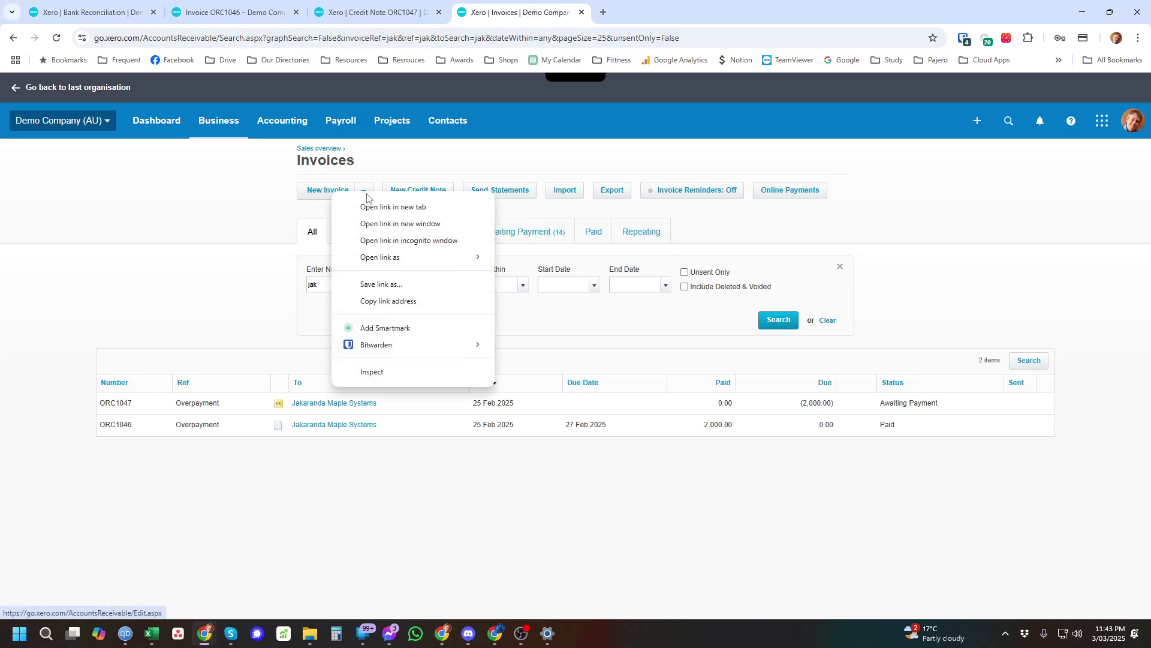
pyautogui.click(384, 211)
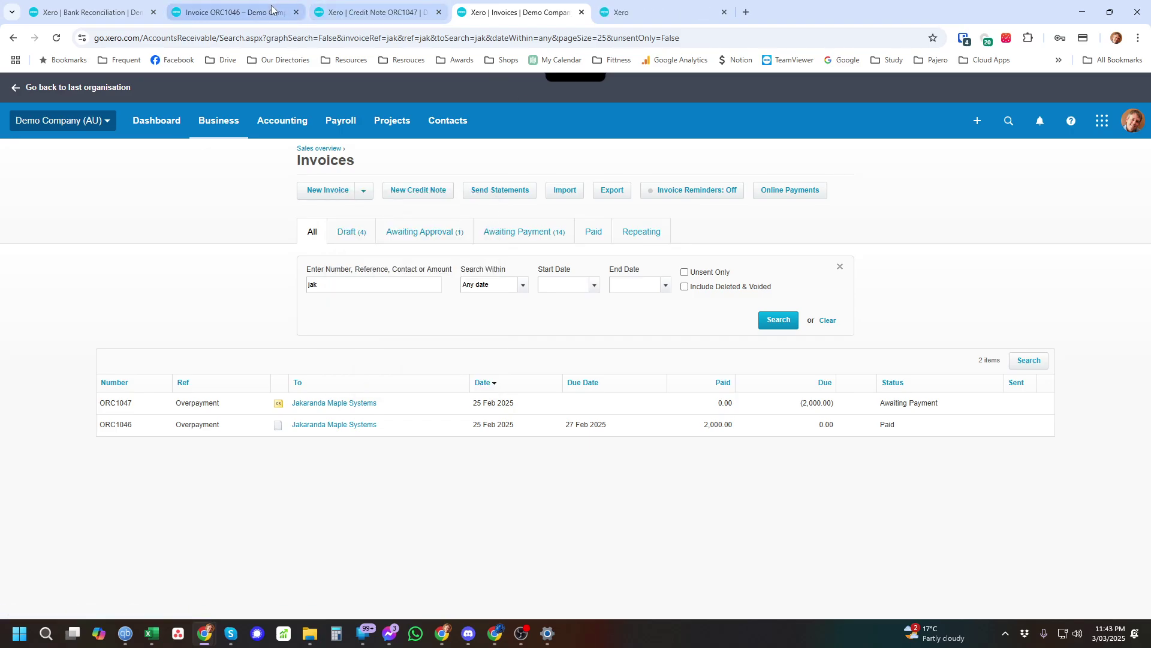
pyautogui.click(296, 12)
pyautogui.click(296, 13)
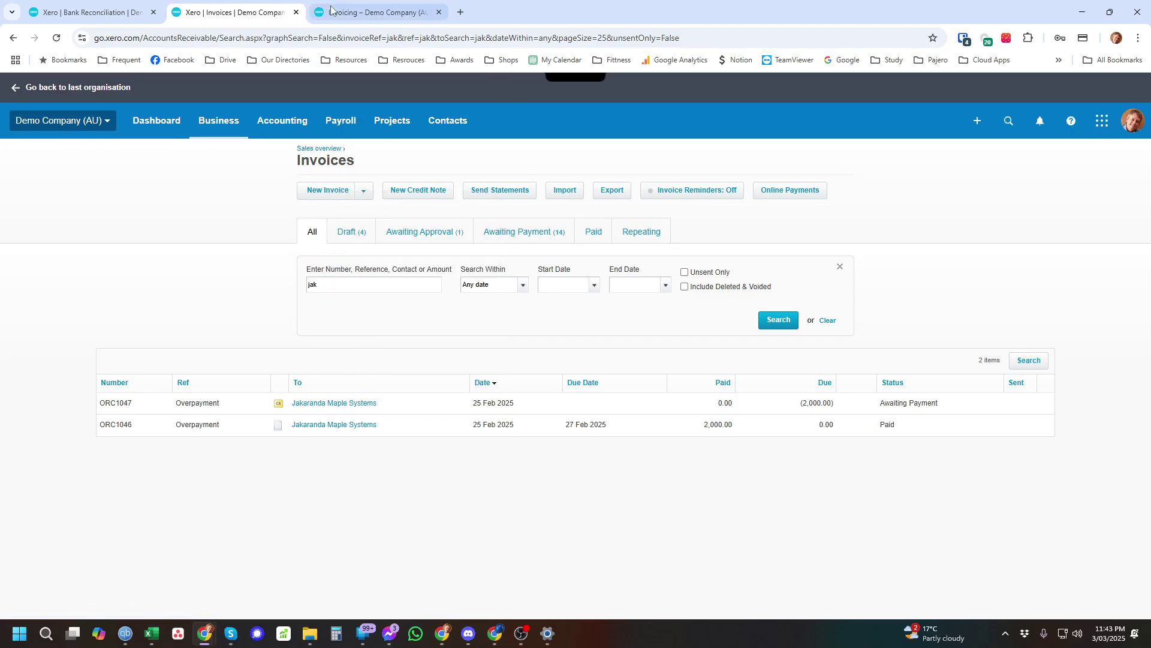
pyautogui.click(350, 13)
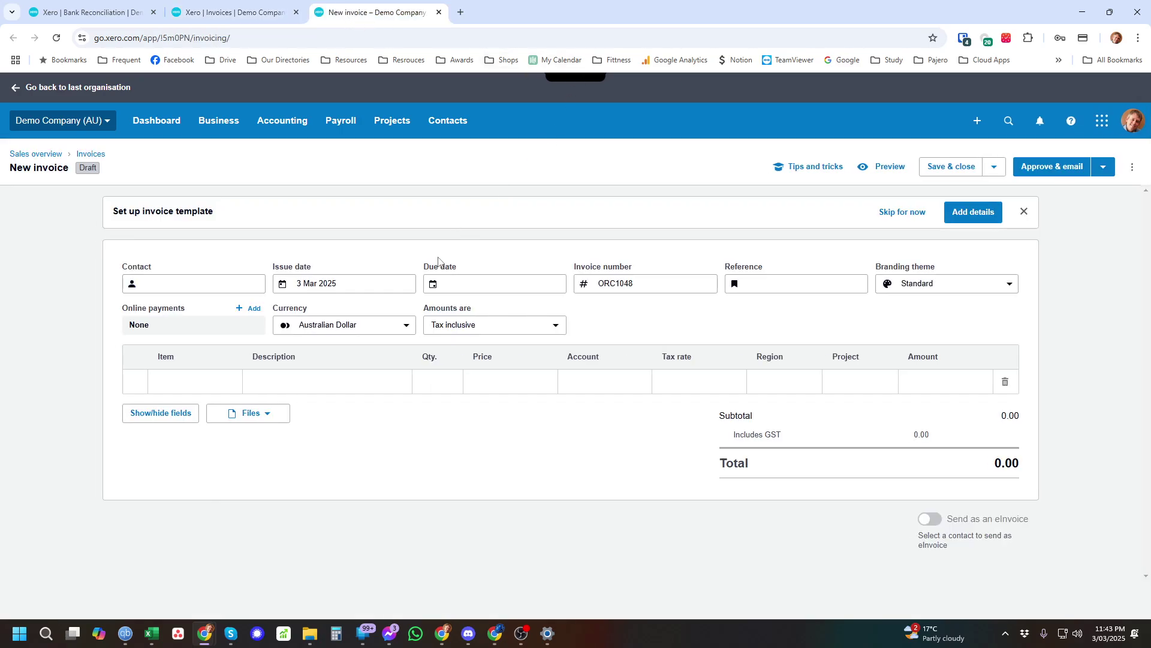
# Set the new invoice's contact to Jakaranda Maple Systems, due date to 10 Mar 2025 and reference to PO 1234.
pyautogui.click(207, 287)
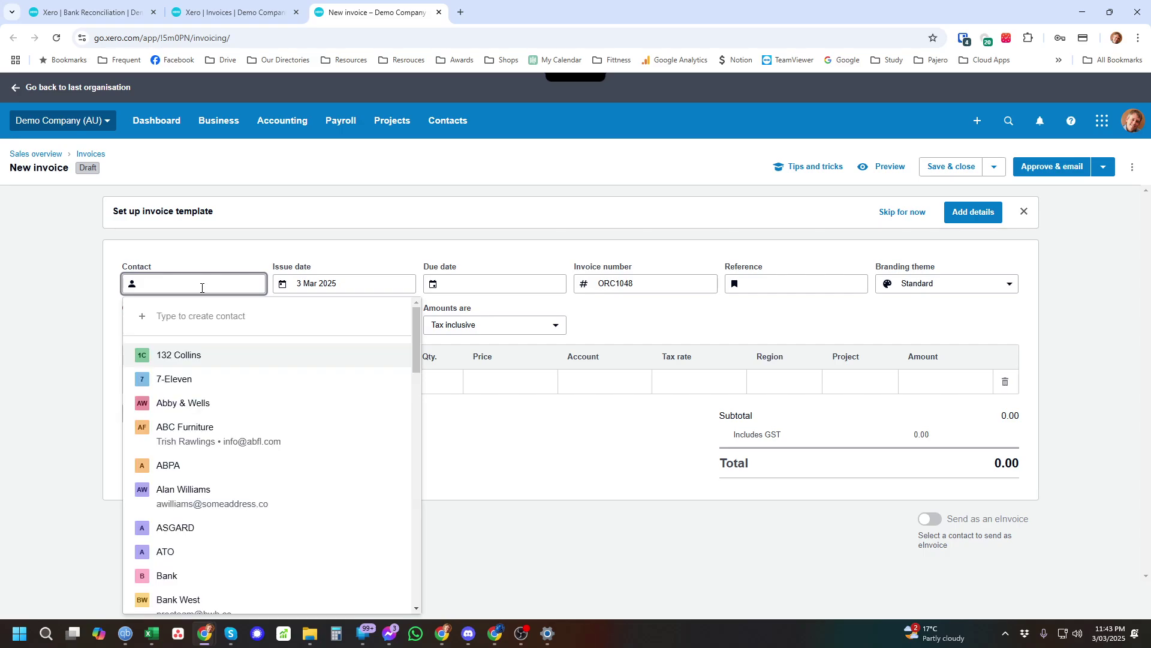
pyautogui.write('jak')
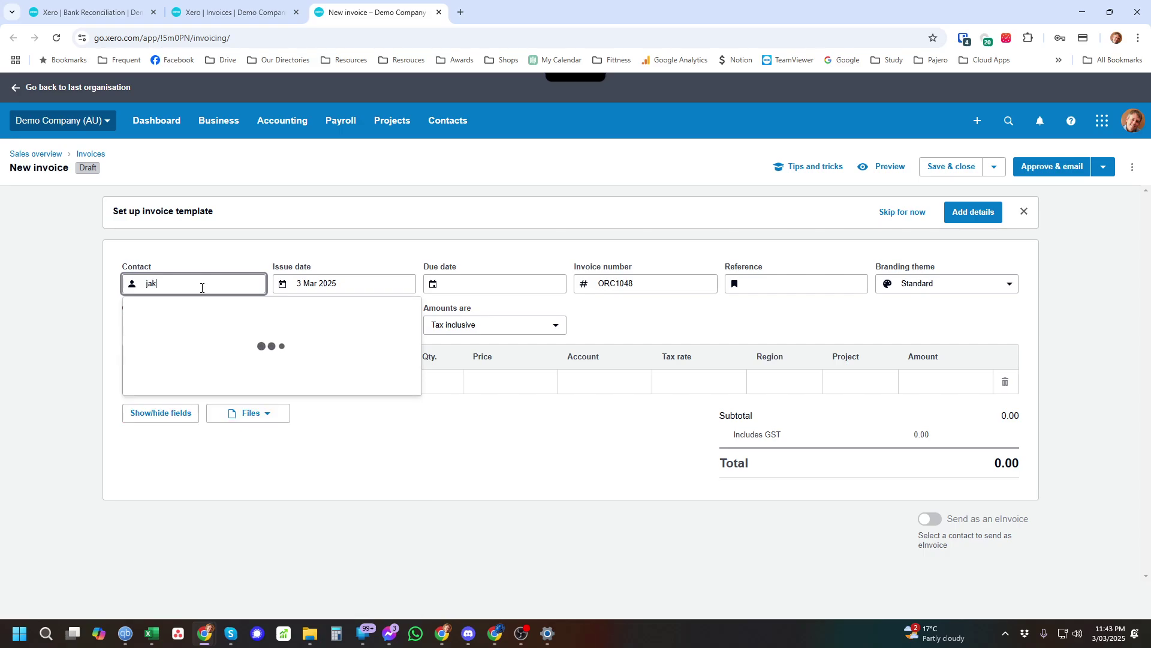
pyautogui.press('Tab')
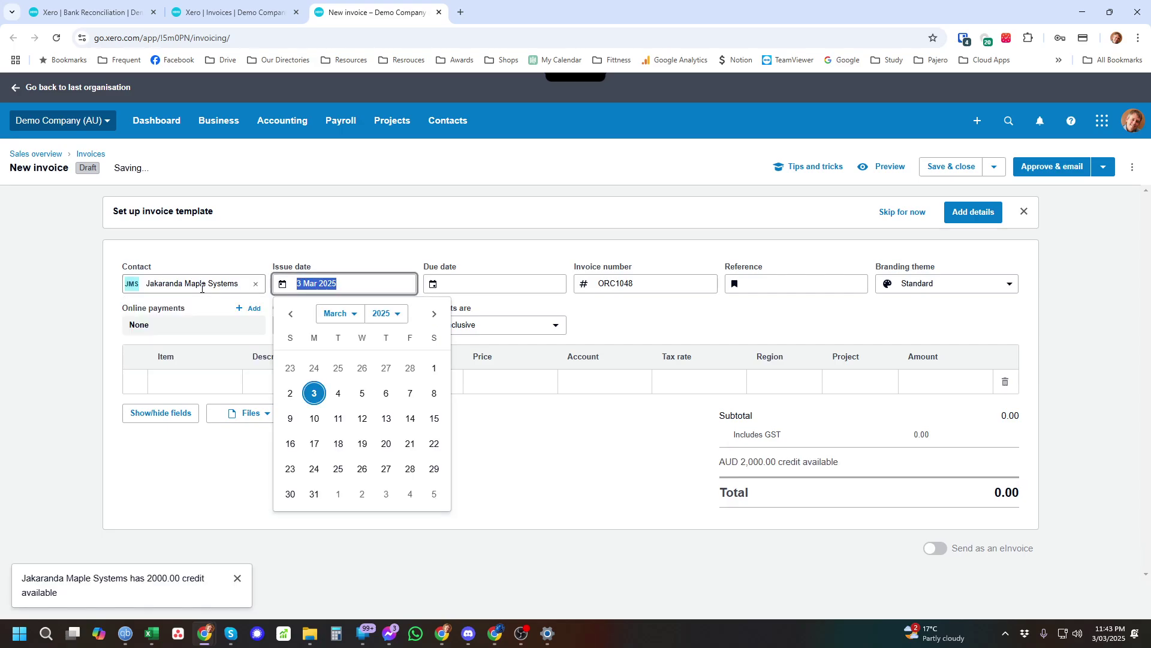
pyautogui.press('Tab')
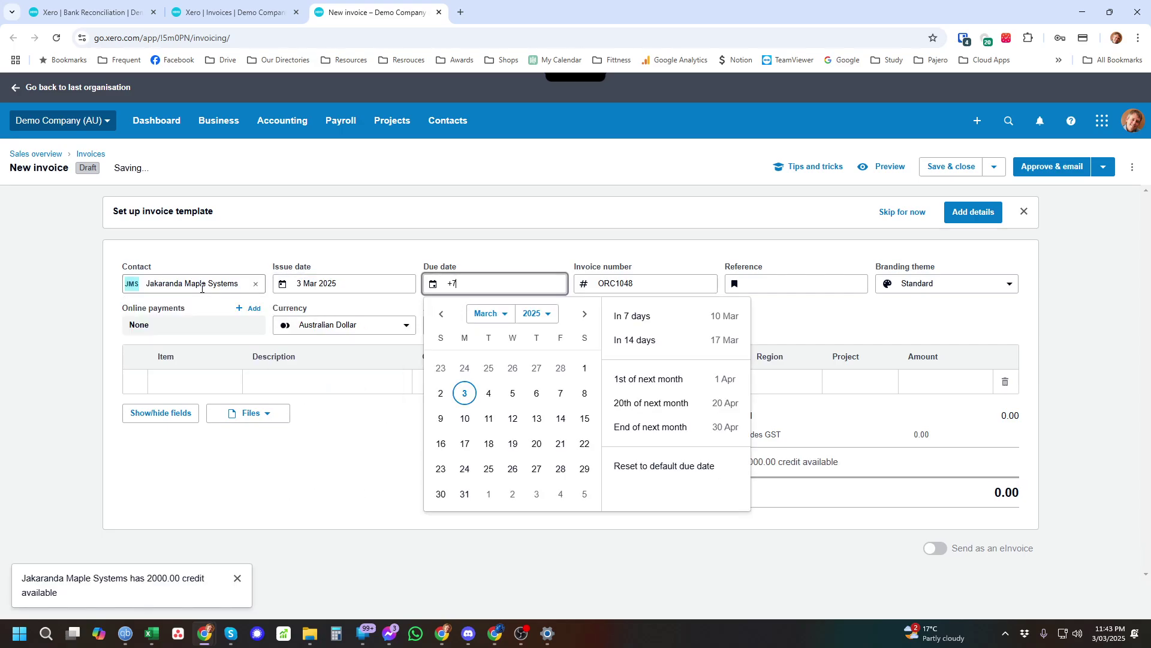
pyautogui.write('+7')
pyautogui.press('Tab')
pyautogui.press('Tab')
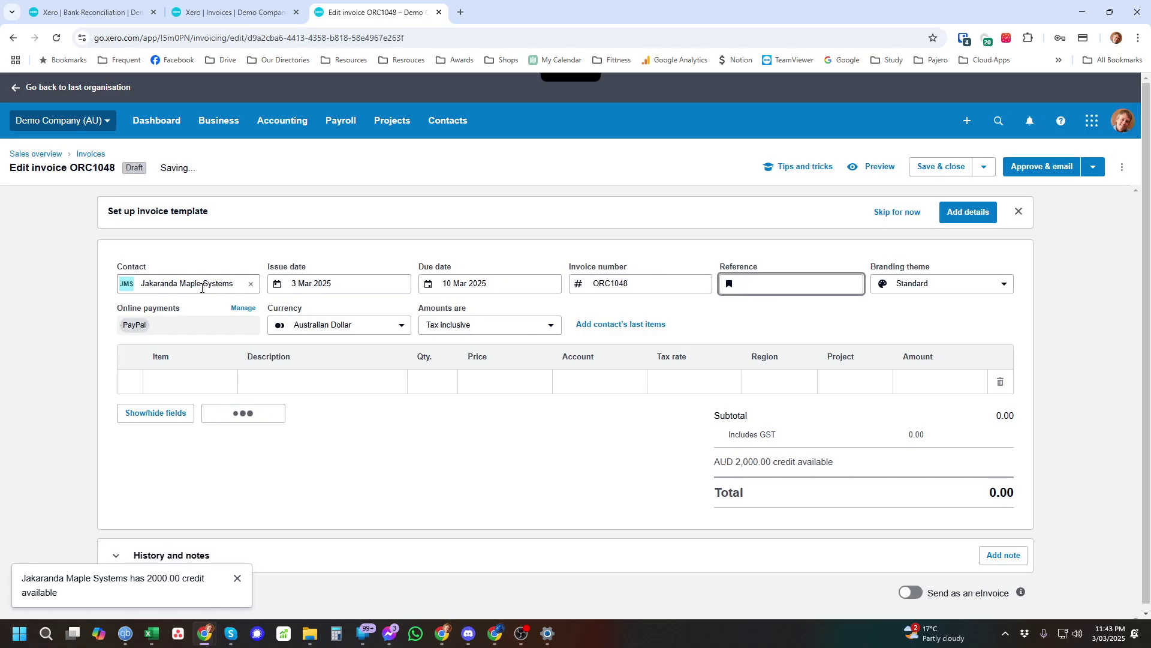
pyautogui.write('PO 1234')
# Add an invoice line described as Goods with a price of 2500.00.
pyautogui.press('Tab')
pyautogui.press('Tab')
pyautogui.press('Tab')
pyautogui.press('Tab')
pyautogui.press('Tab')
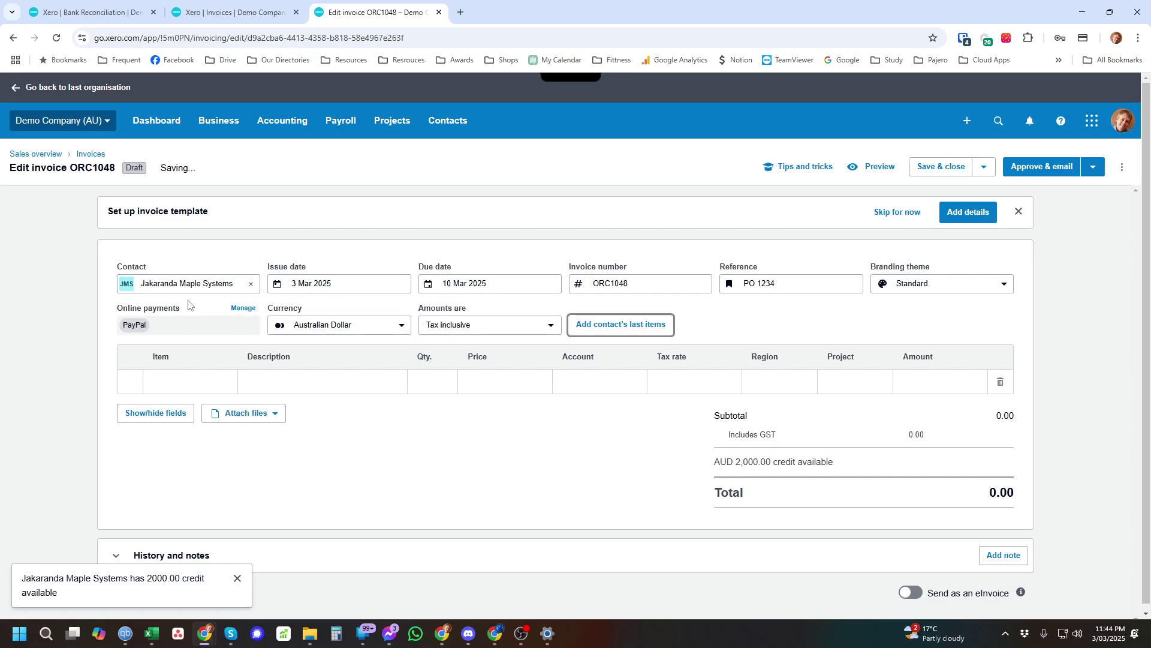
pyautogui.press('Tab')
pyautogui.press('Tab')
pyautogui.write('Goods')
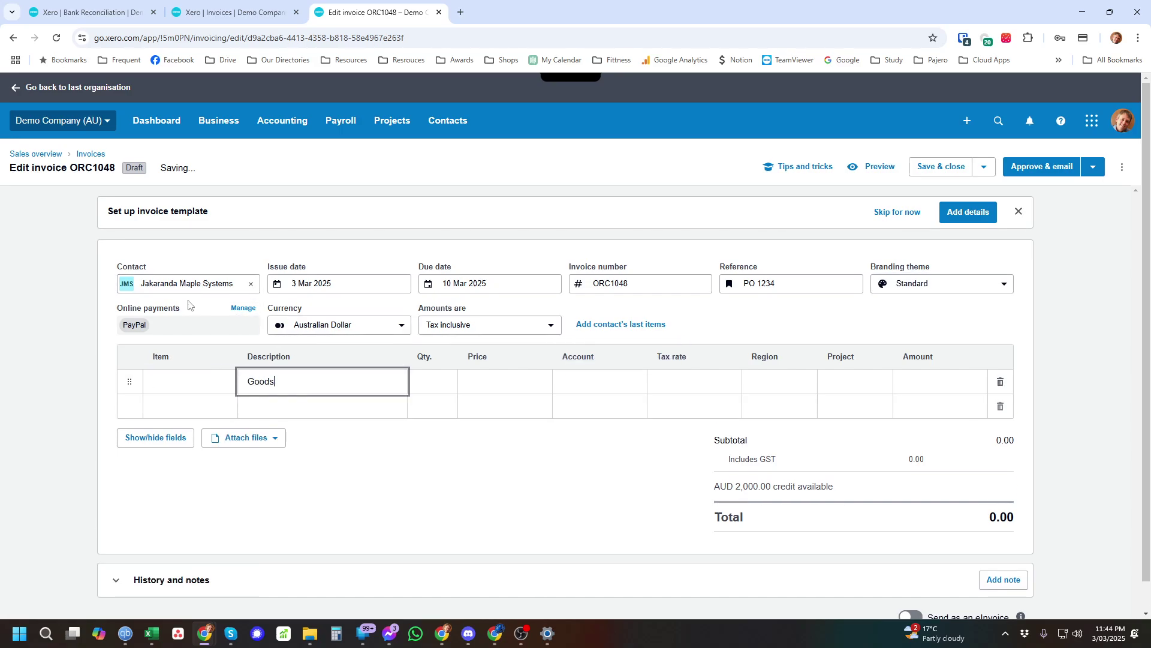
pyautogui.press('Tab')
pyautogui.press('Tab')
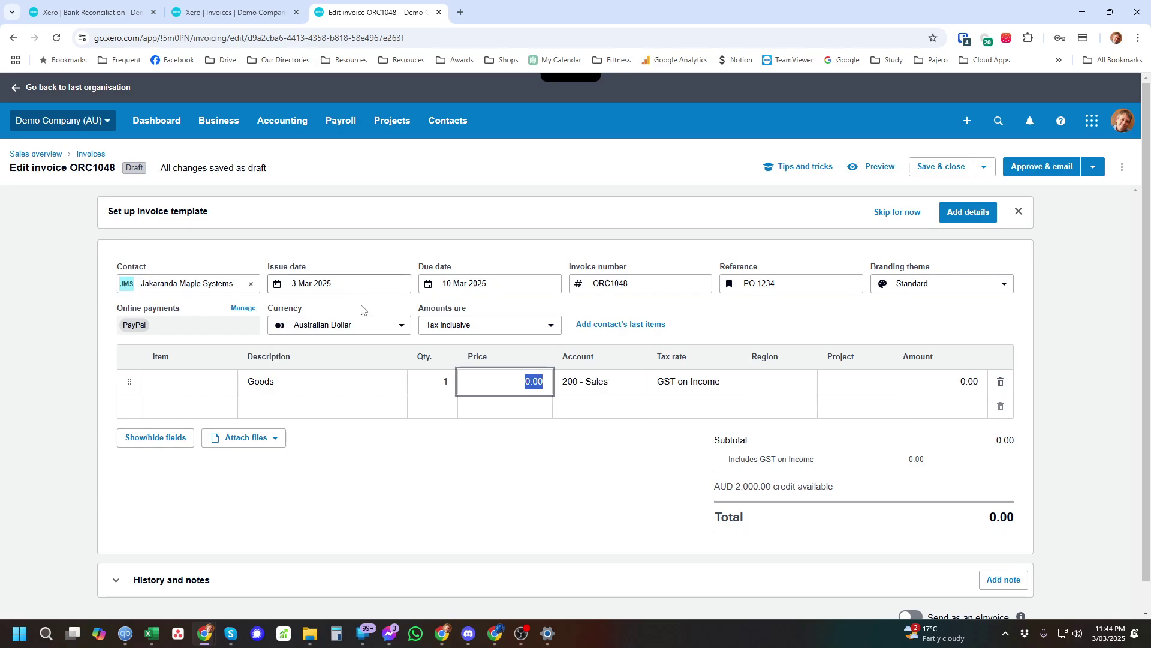
pyautogui.write('25')
pyautogui.press('Tab')
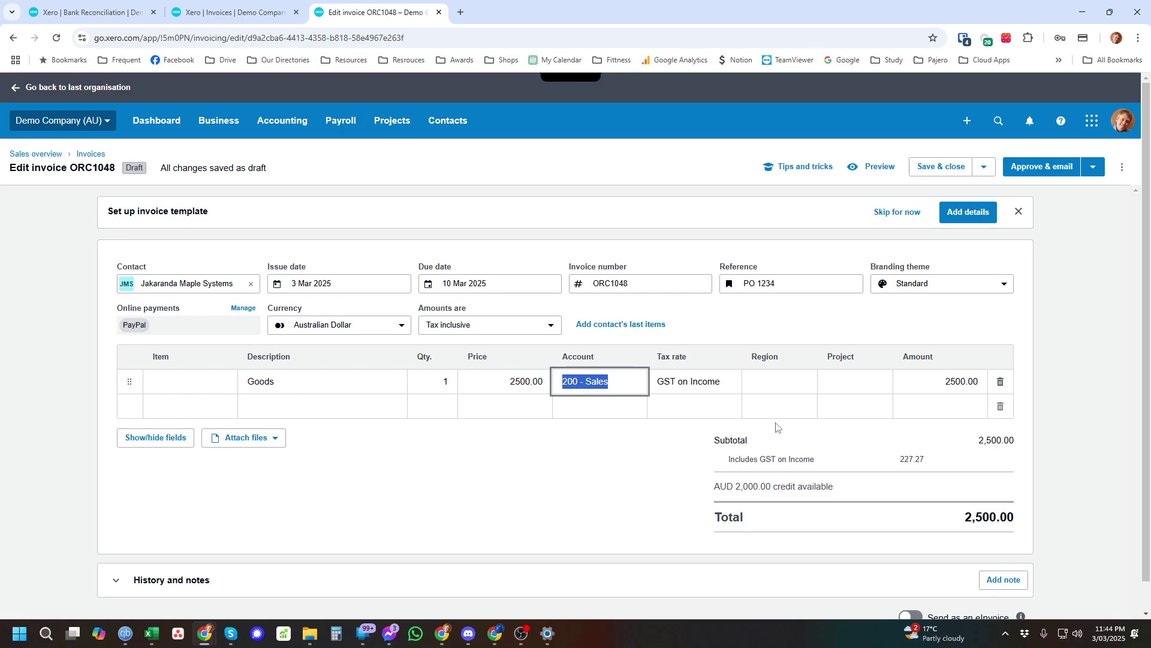
# Approve the Goods invoice without emailing it.
pyautogui.scroll(-1, 809, 413)
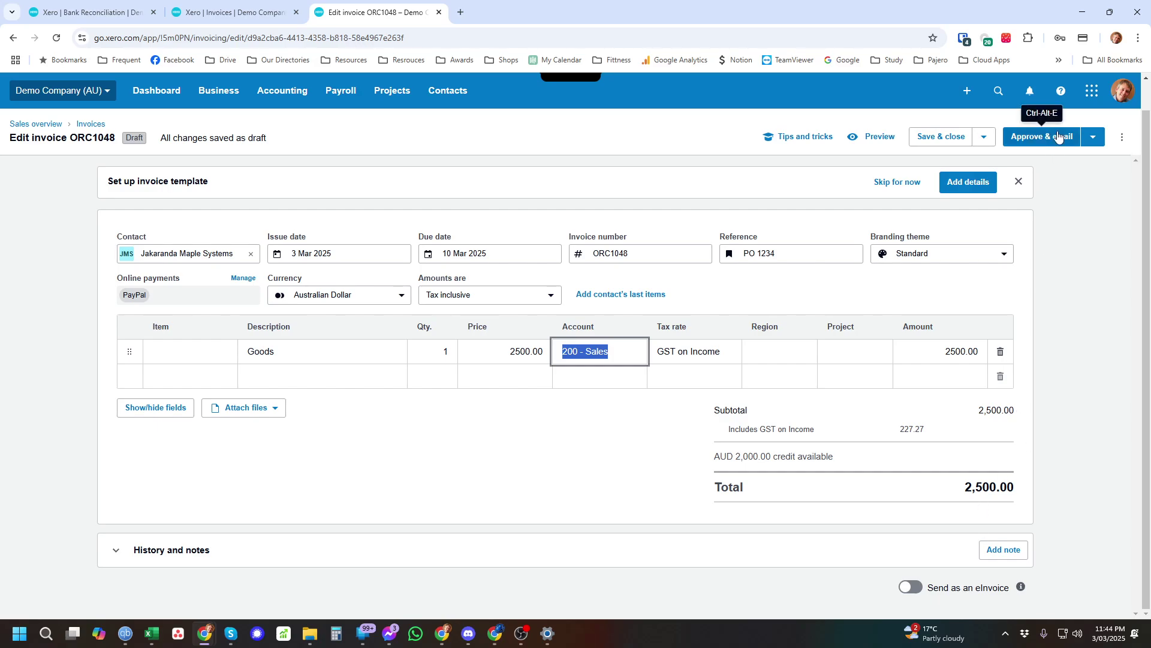
pyautogui.click(1094, 138)
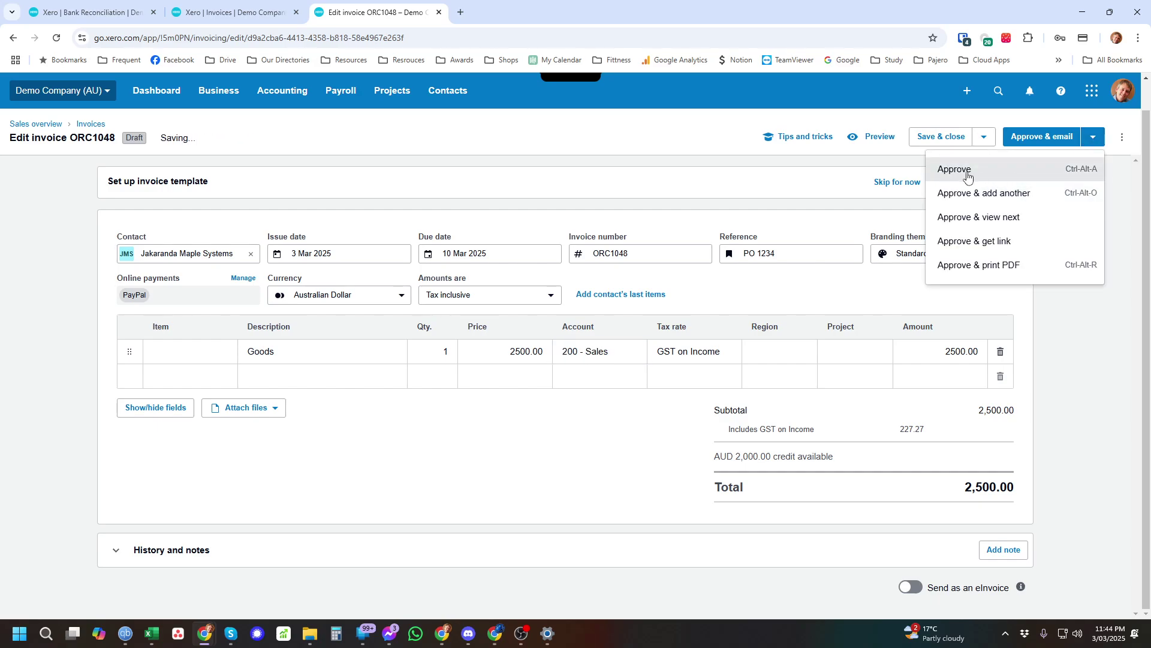
pyautogui.click(955, 171)
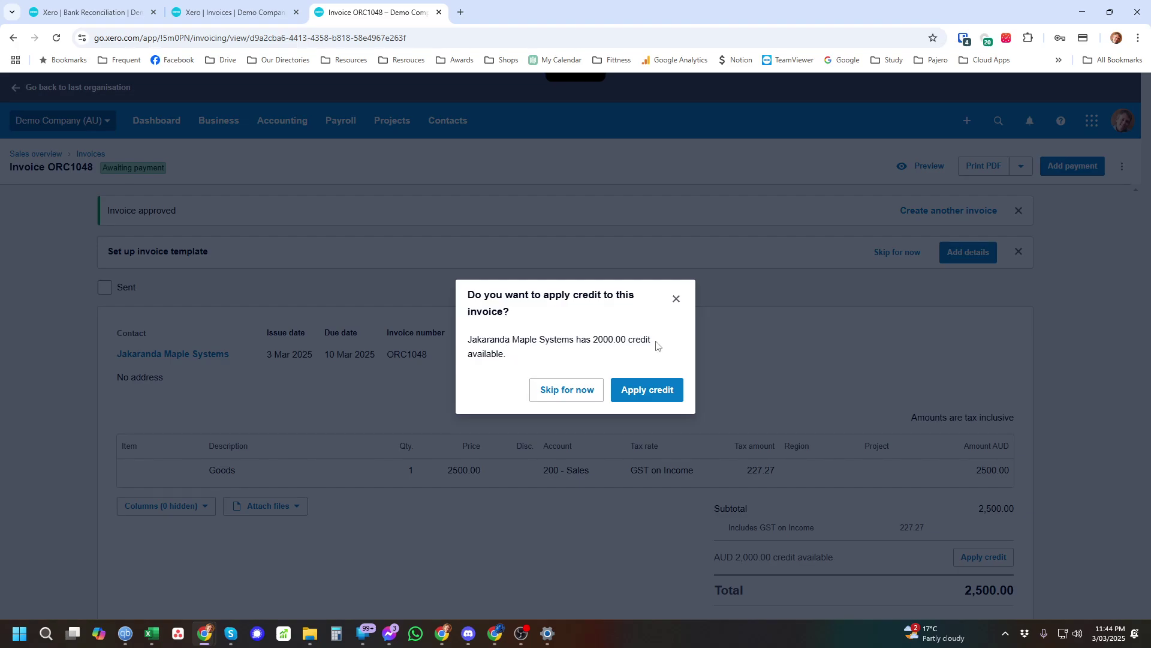
# Apply 2000 of the customer's overpayment credit note to the newly approved invoice and check the amount due.
pyautogui.click(652, 391)
pyautogui.click(771, 323)
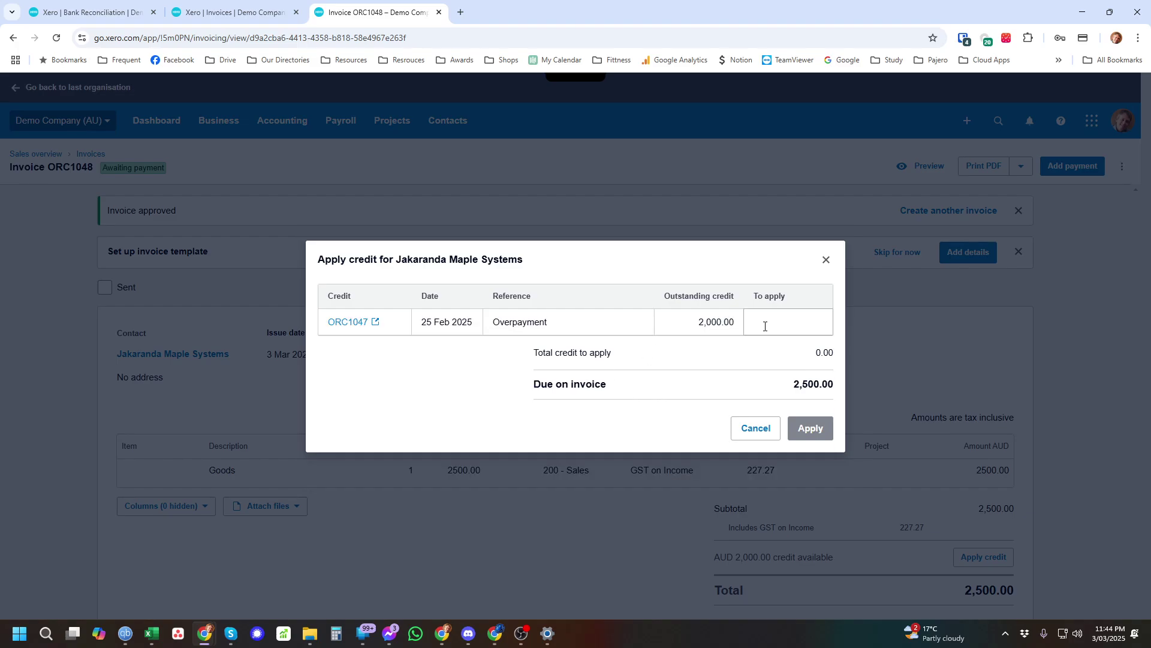
pyautogui.write('2000')
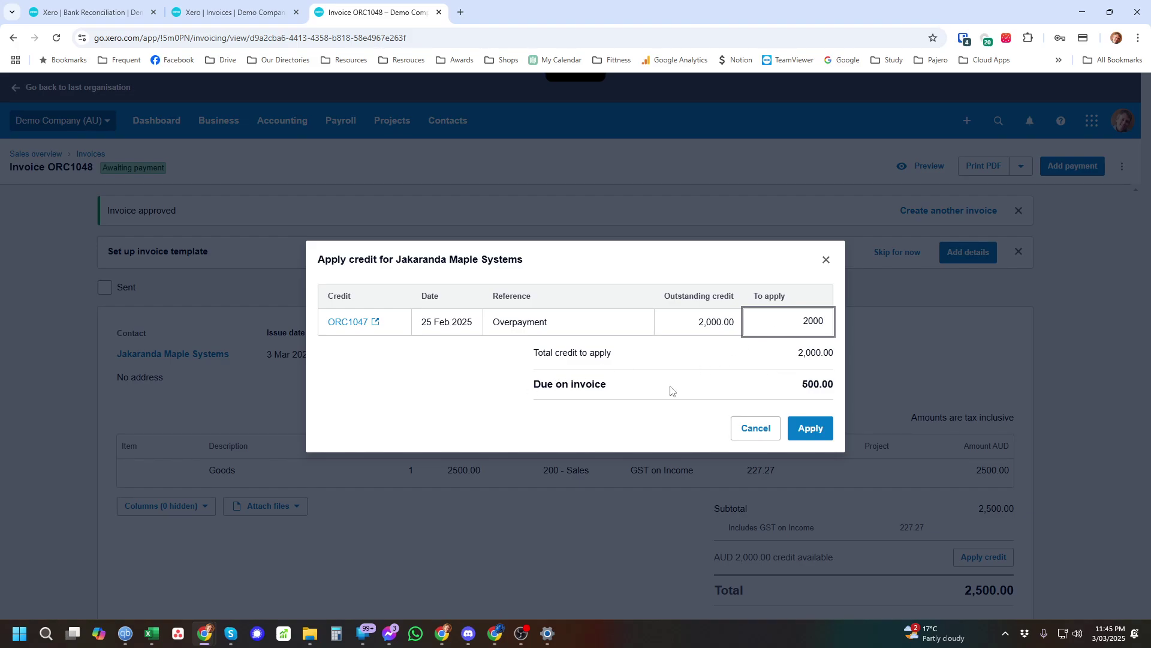
pyautogui.click(814, 429)
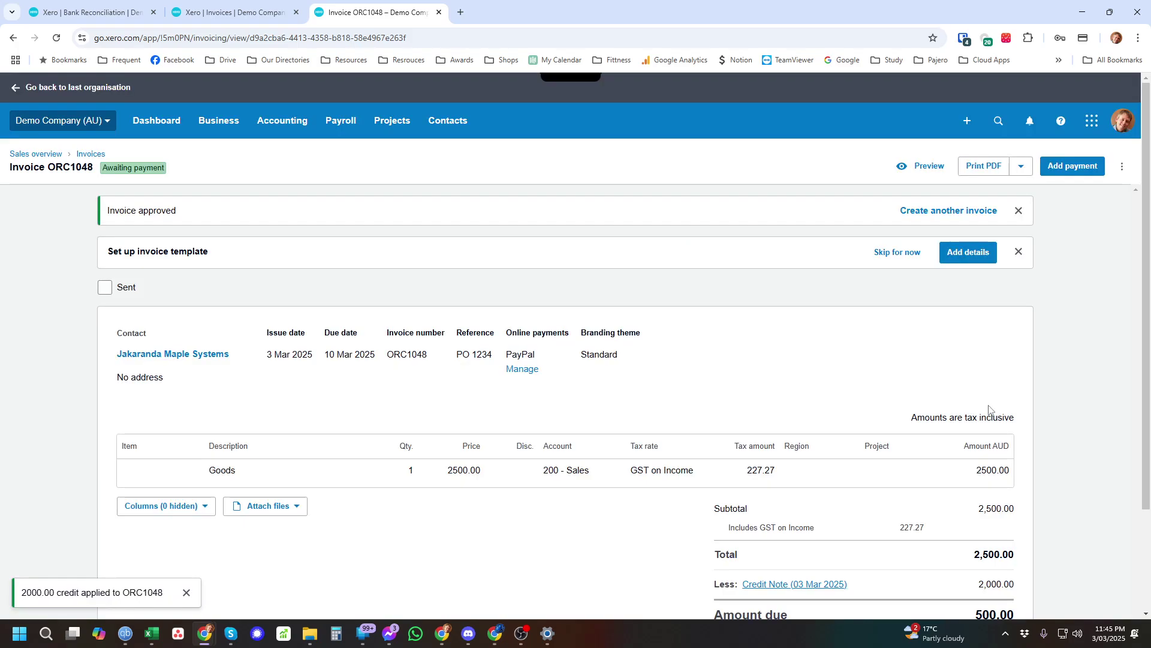
pyautogui.scroll(-2, 923, 376)
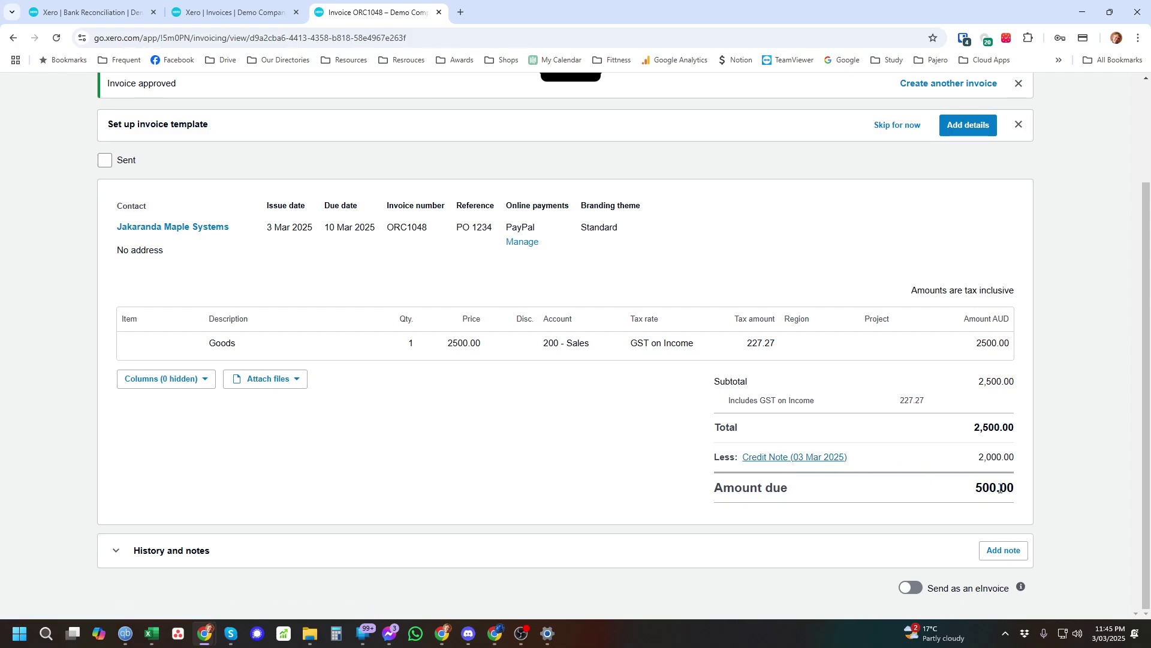
pyautogui.scroll(3, 971, 474)
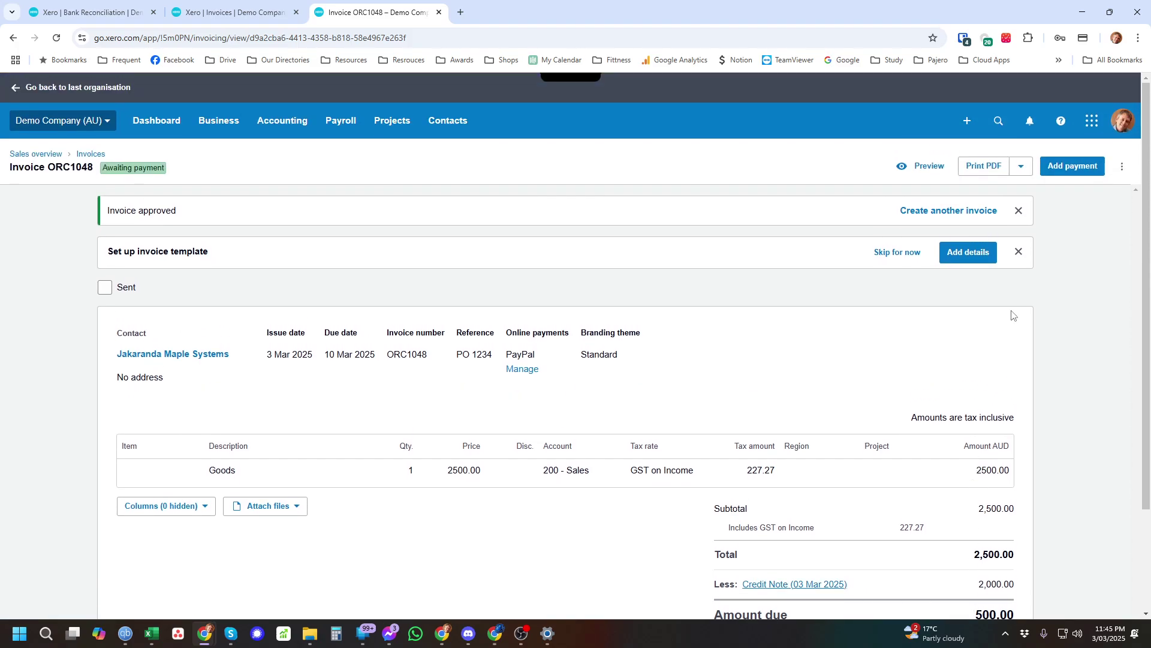
# Open the invoice's email draft, review the preview through to the credited and due amounts, and cancel without sending.
pyautogui.click(1123, 167)
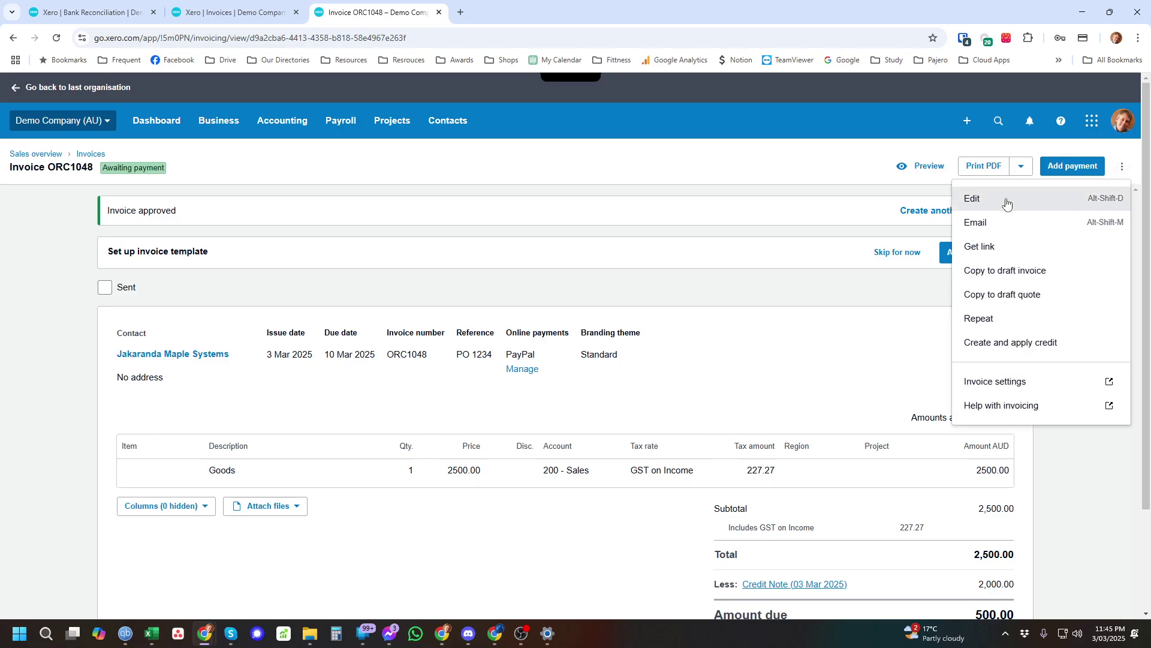
pyautogui.click(1004, 199)
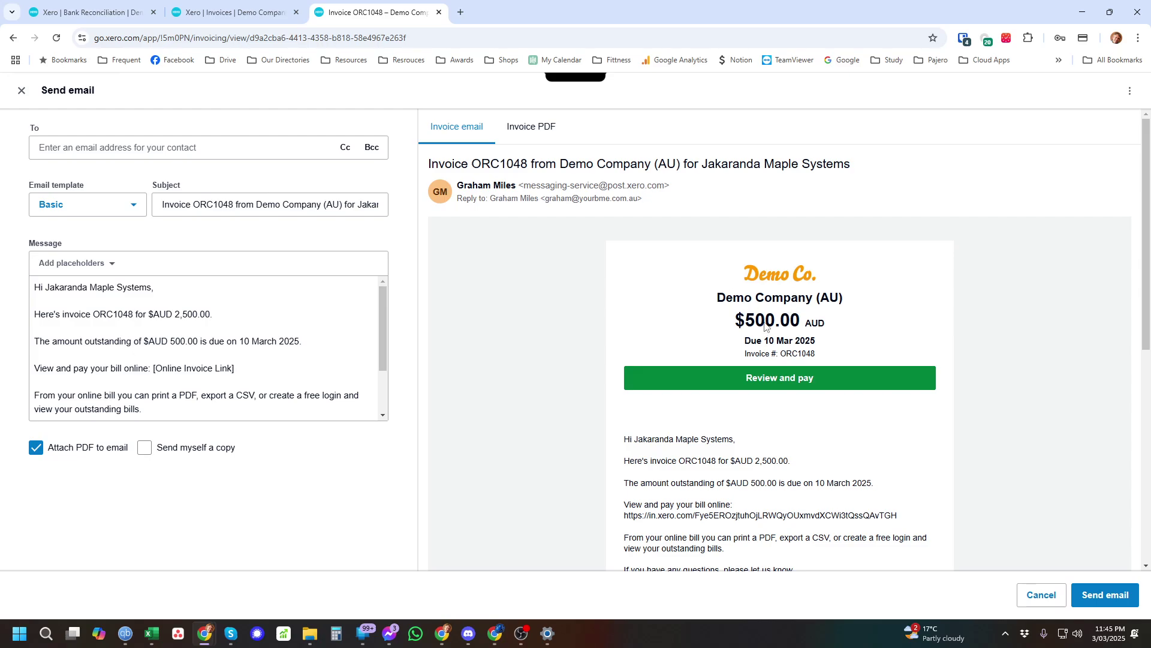
pyautogui.scroll(-2, 765, 352)
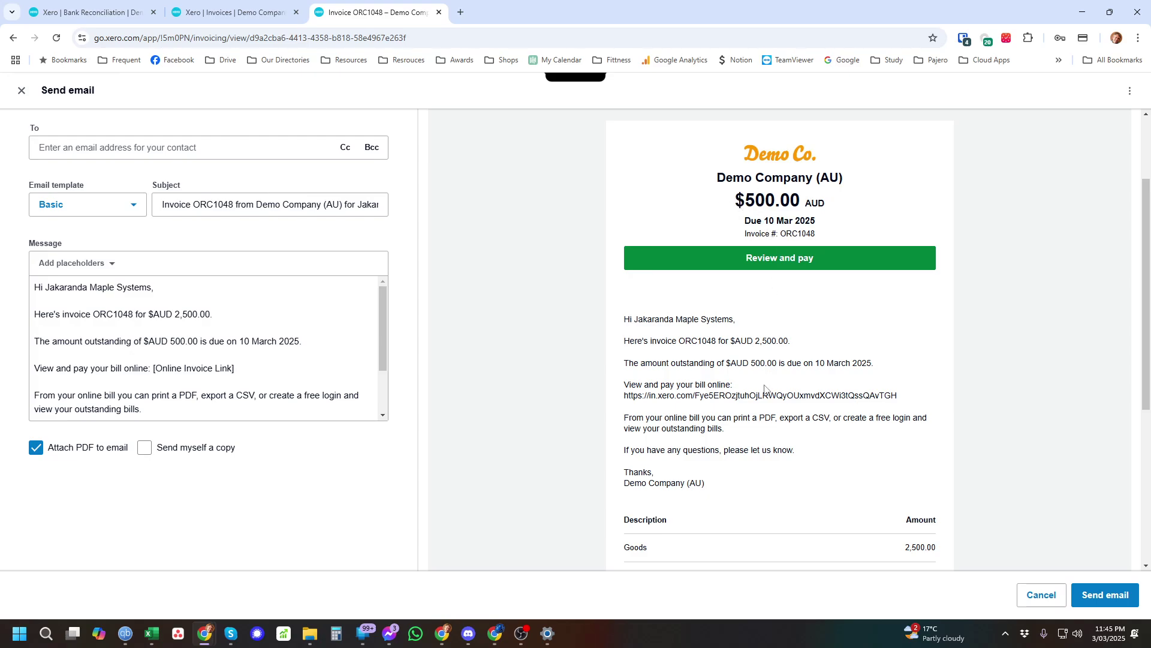
pyautogui.scroll(-5, 767, 387)
pyautogui.scroll(10, 874, 463)
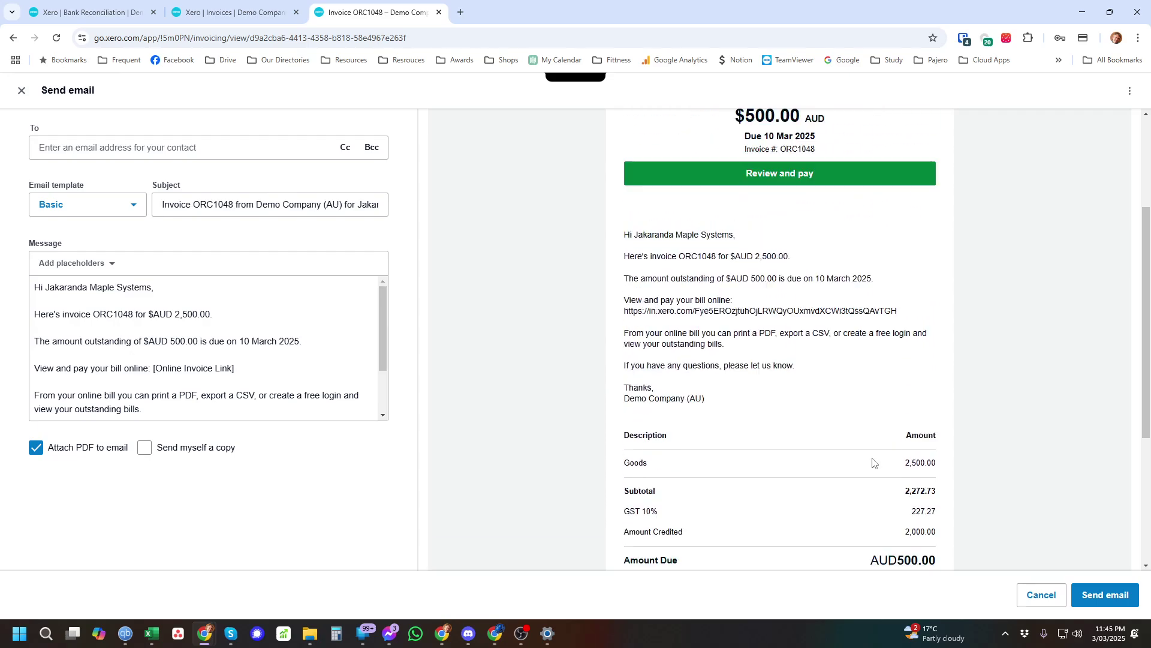
pyautogui.click(1041, 595)
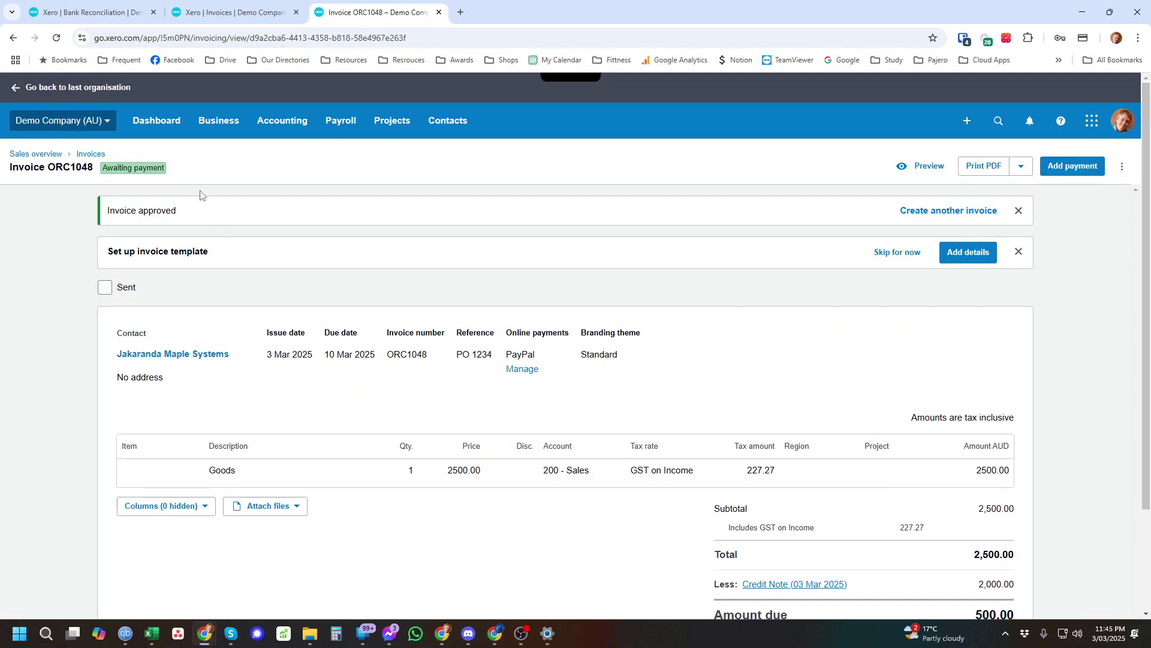
# Go back to the Invoices list and search "jak" again to check the credit note after its allocation.
pyautogui.click(228, 16)
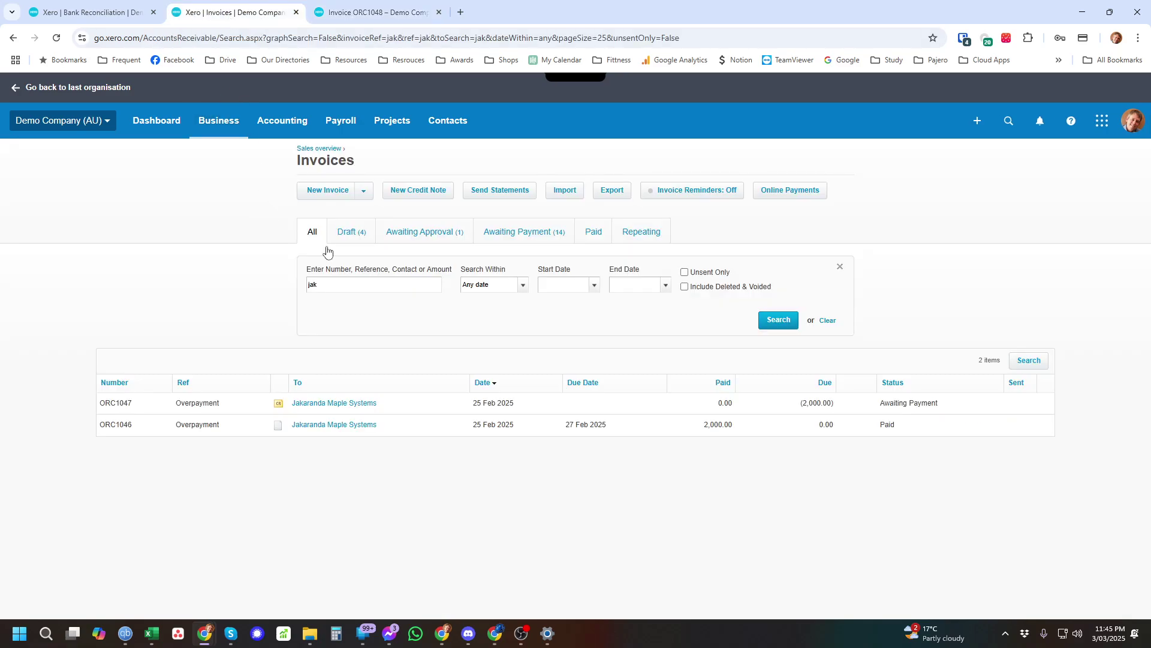
pyautogui.click(778, 319)
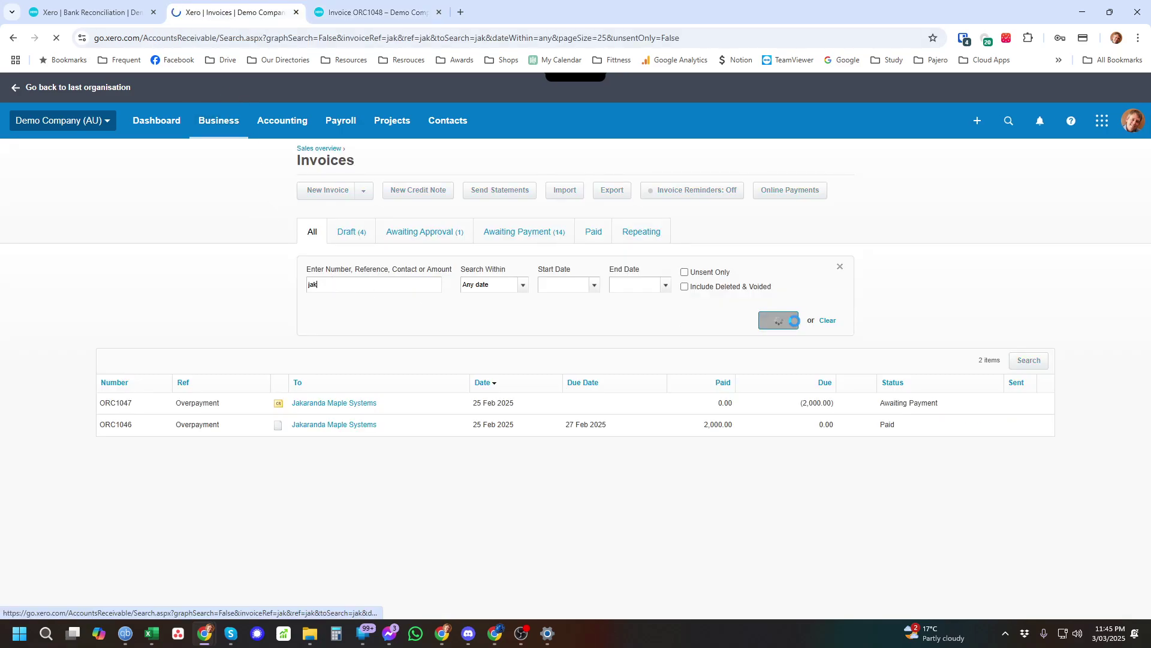